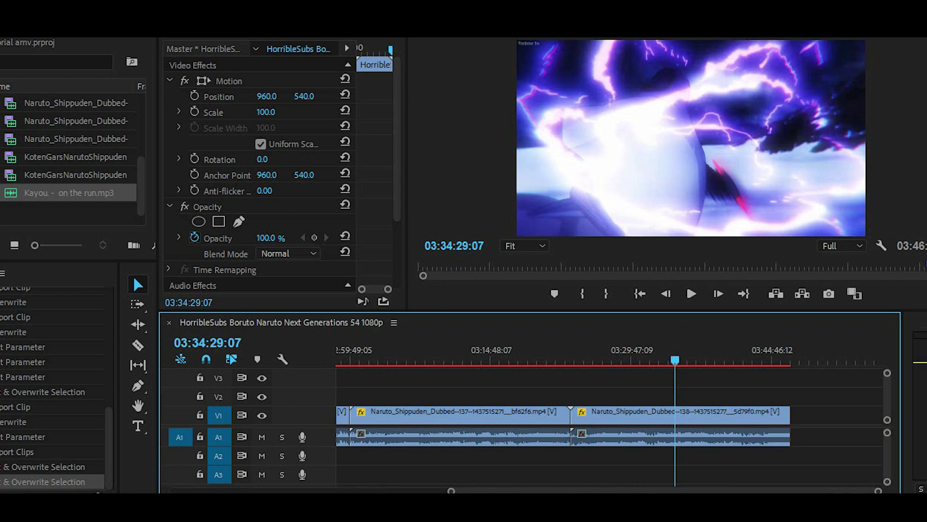
- Look over the whole sequence, then examine the music clip at its start
left_click_drag(451, 491, 173, 490)
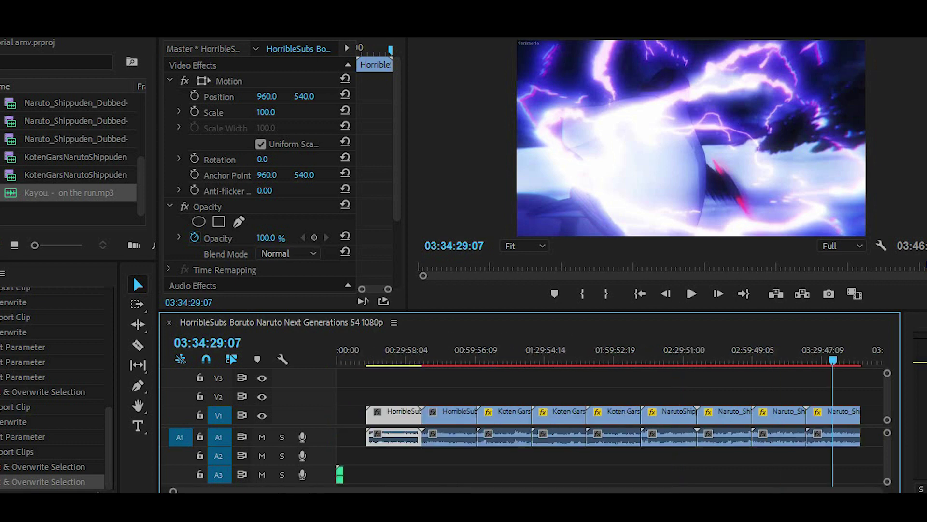
left_click(340, 351)
key("equal")
key("equal")
key("equal")
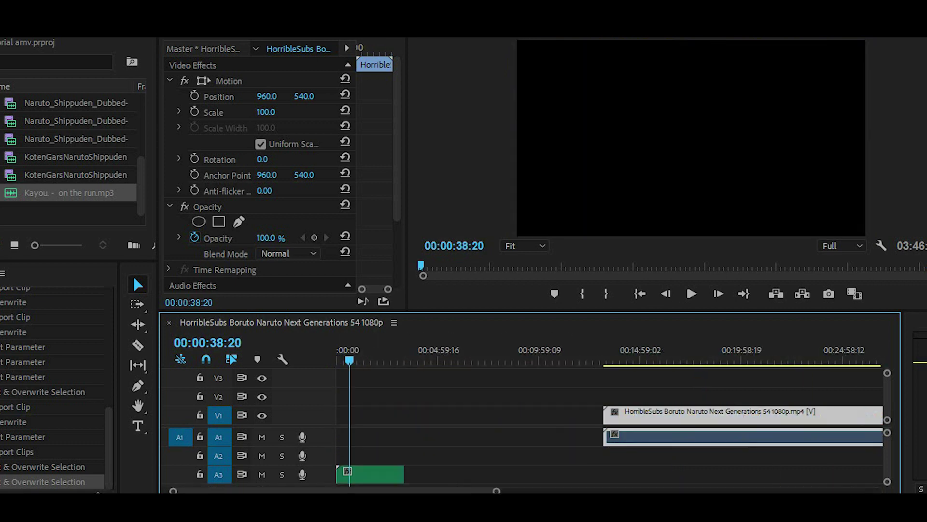
key("minus")
key("minus")
key("minus")
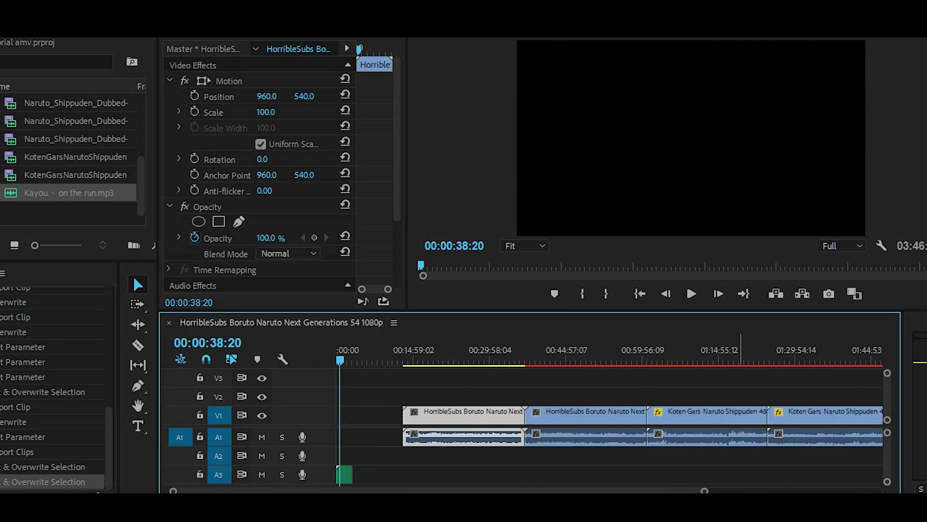
- Skim through the row of episode clips and inspect the later Naruto Shippuden clips
key("Down")
key("Down")
key("Down")
key("Down")
key("Down")
key("Down")
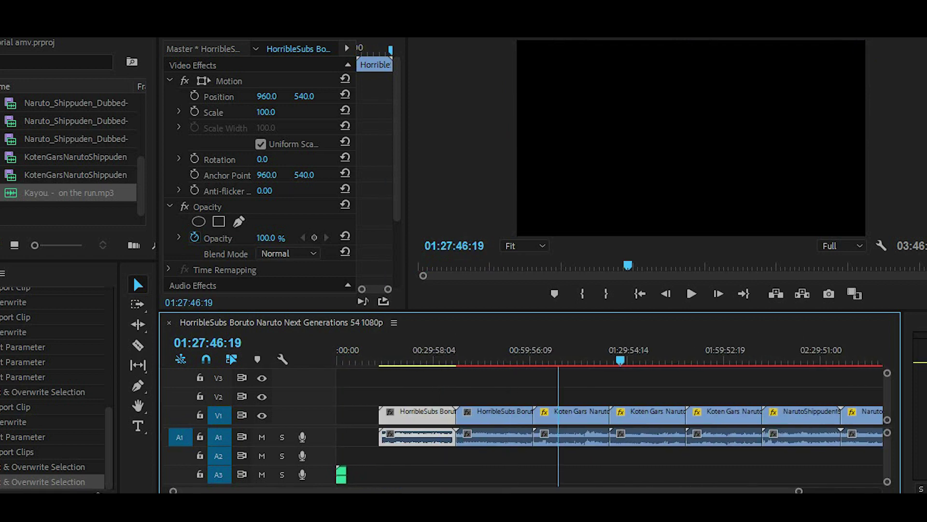
key("Down")
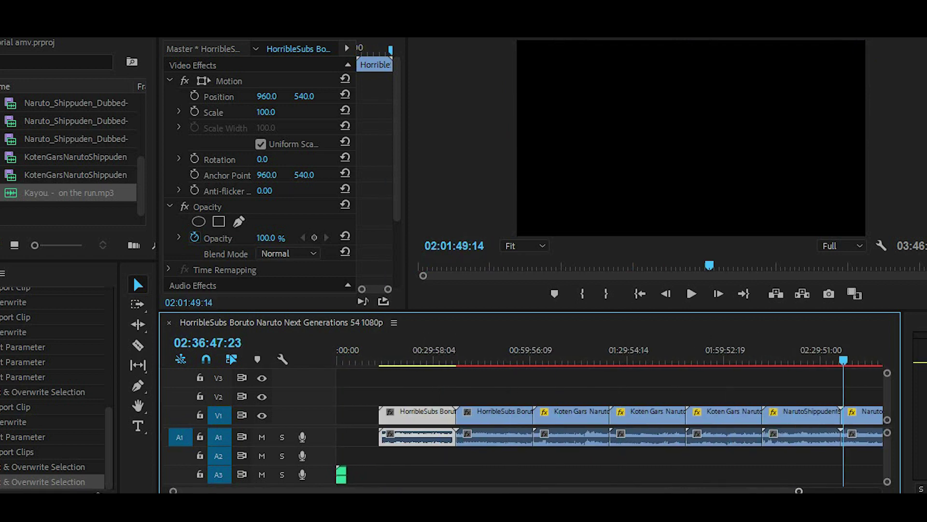
key("minus")
left_click(814, 360)
left_click(780, 416)
left_click(724, 416)
left_click(622, 360)
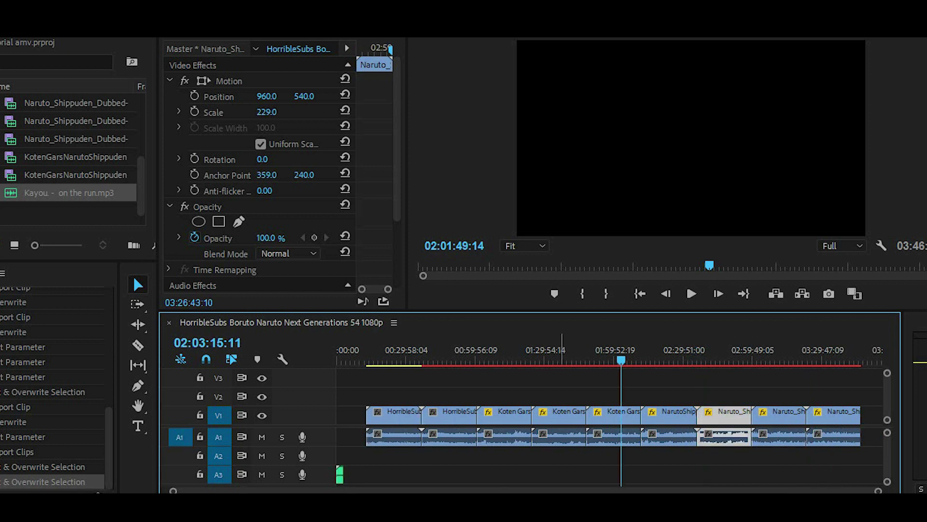
- Inspect the first Boruto clip and preview the last Naruto Shippuden clip at 03:34:29:07
left_click(621, 459)
left_click(390, 360)
left_click(394, 417)
left_click(833, 360)
key("equal")
key("equal")
key("equal")
key("minus")
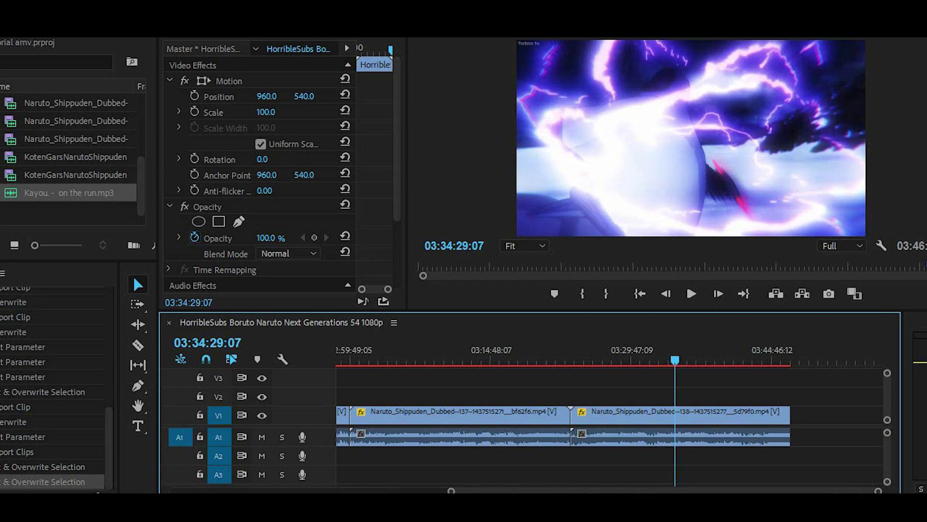
key("minus")
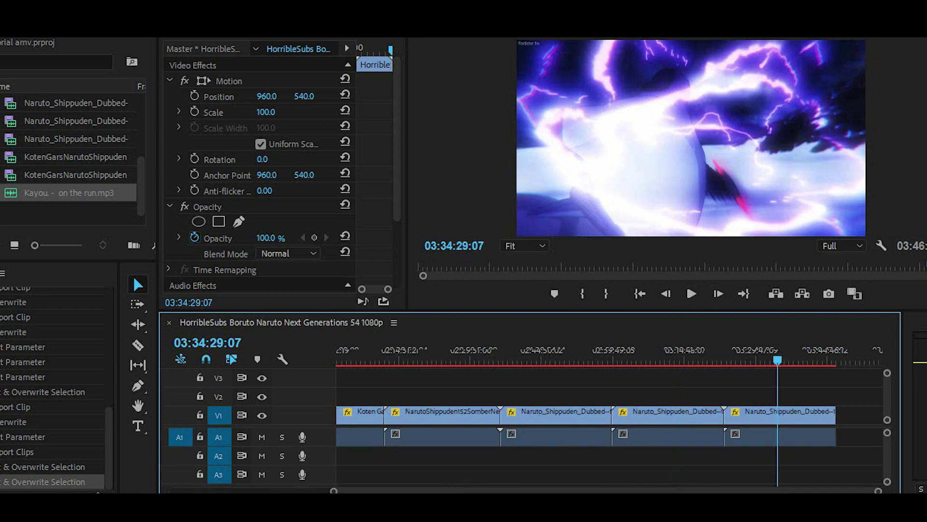
key("minus")
- Skim the sequence from its start across the episode clips to about 02:03:15:11
left_click(339, 361)
left_click_drag(878, 491, 799, 491)
left_click(439, 360)
left_click_drag(440, 360, 844, 360)
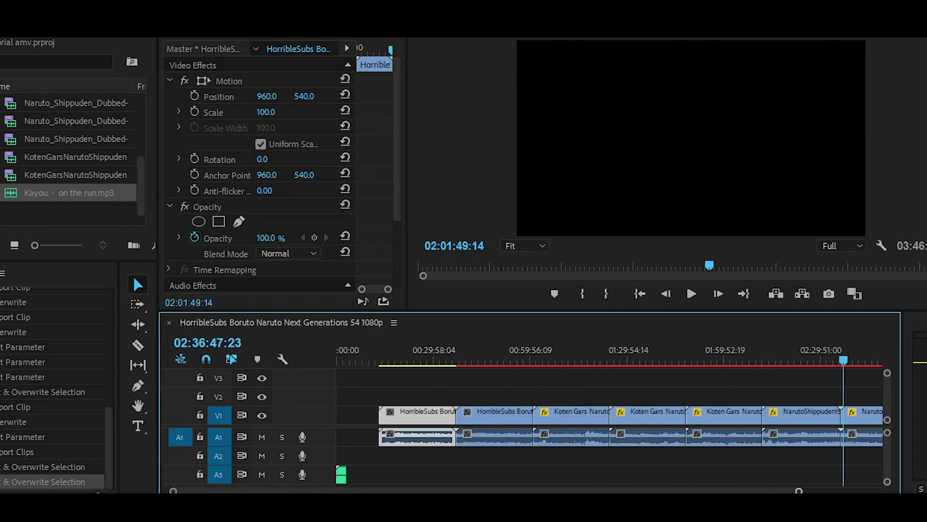
left_click_drag(799, 491, 878, 490)
left_click(815, 361)
left_click(773, 416)
left_click(718, 416)
left_click(621, 360)
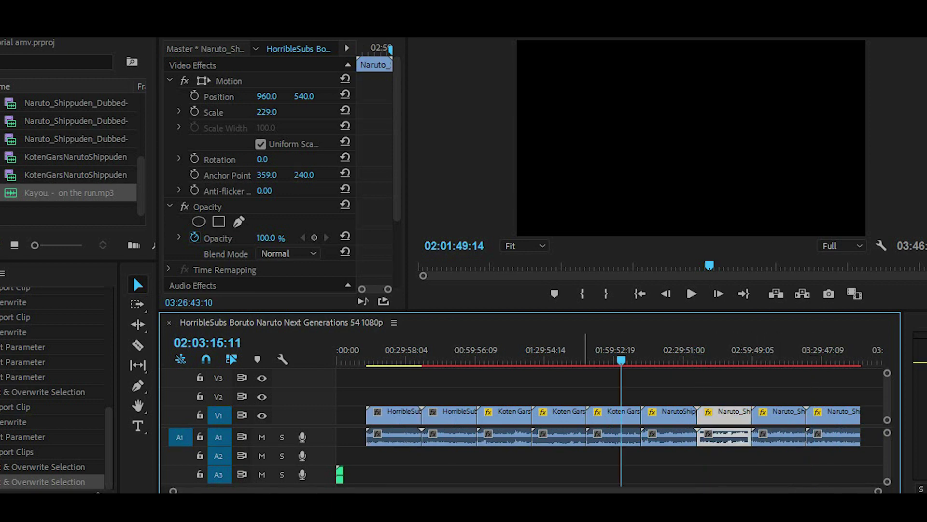
- Preview footage in the first Boruto clip around 00:20:42:07 and check the gap before it
left_click(387, 388)
left_click(390, 360)
left_click(393, 416)
left_click(661, 416)
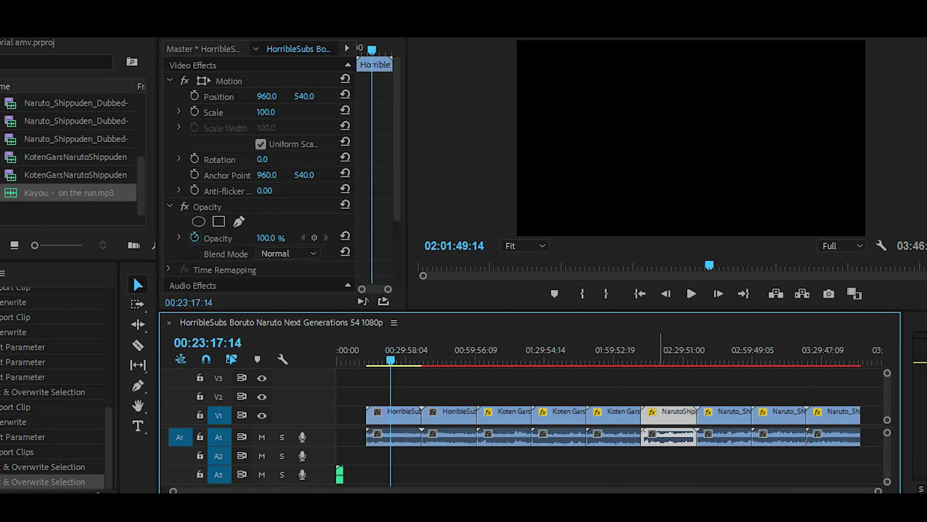
left_click(401, 361)
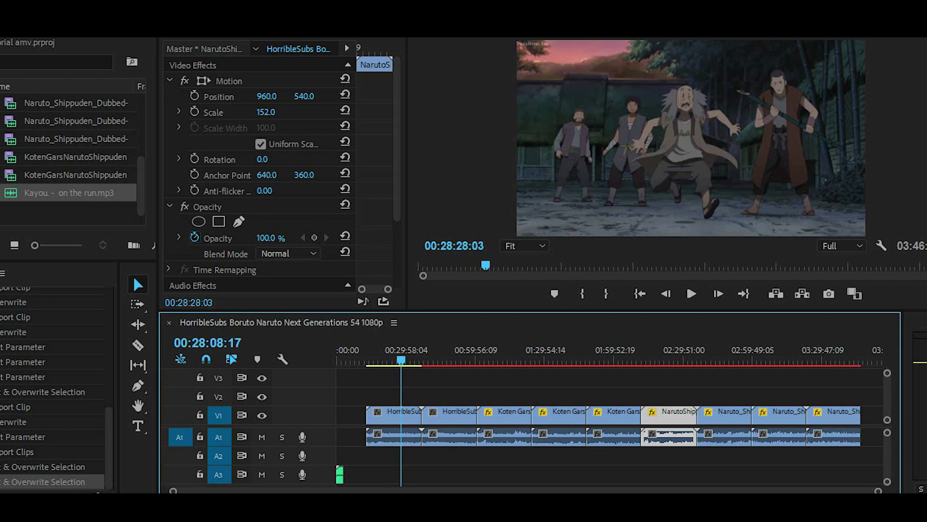
left_click_drag(401, 360, 382, 360)
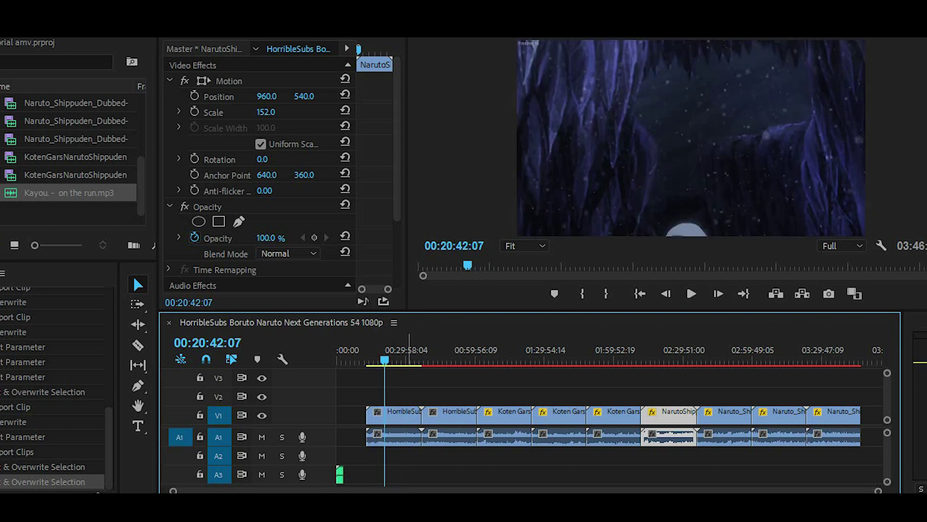
left_click(393, 415)
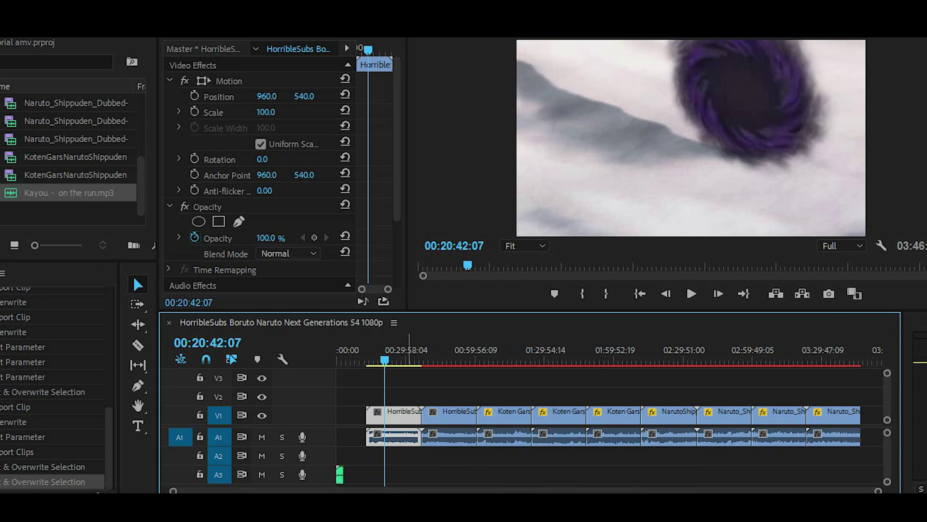
left_click_drag(408, 360, 348, 360)
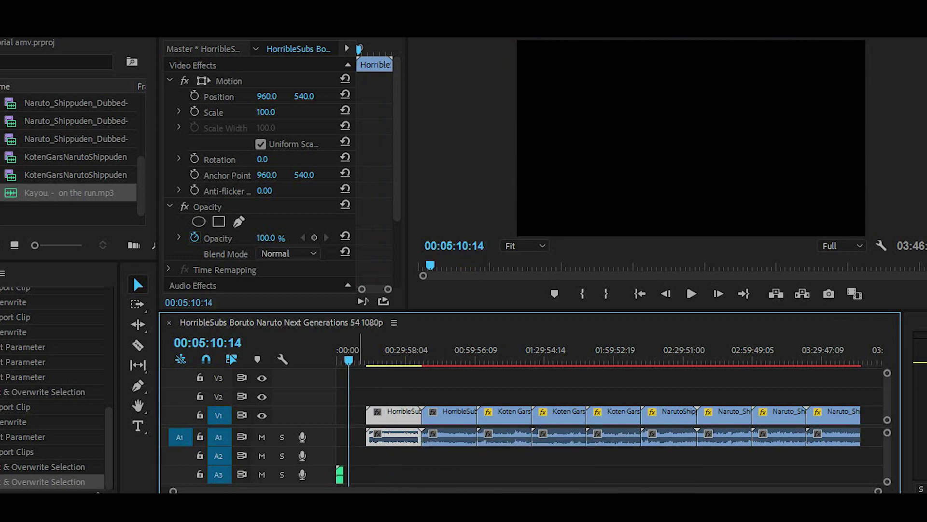
left_click(443, 389)
left_click(371, 360)
left_click_drag(370, 360, 411, 360)
- Compare frames of the Boruto episode 54 clip between about 00:20:42:07 and 00:33:33:21
left_click_drag(878, 491, 779, 491)
left_click(483, 390)
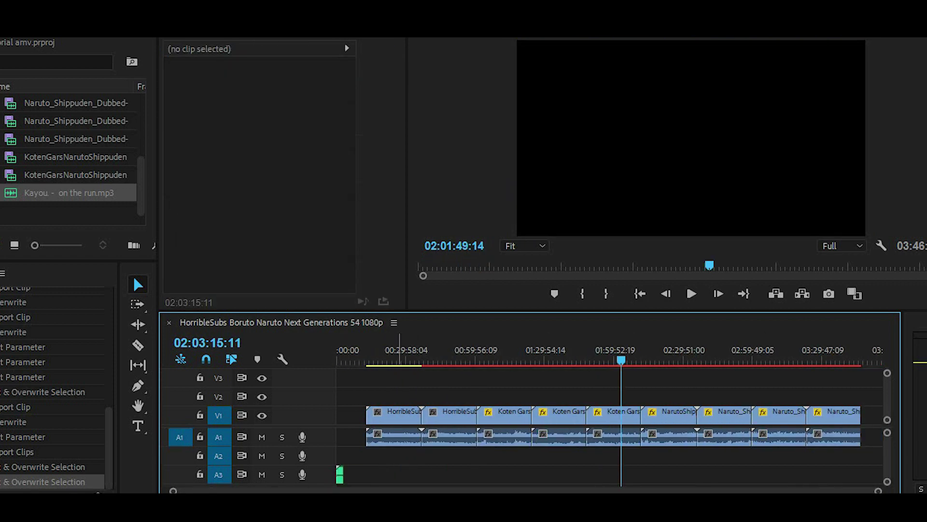
left_click(390, 361)
left_click(392, 415)
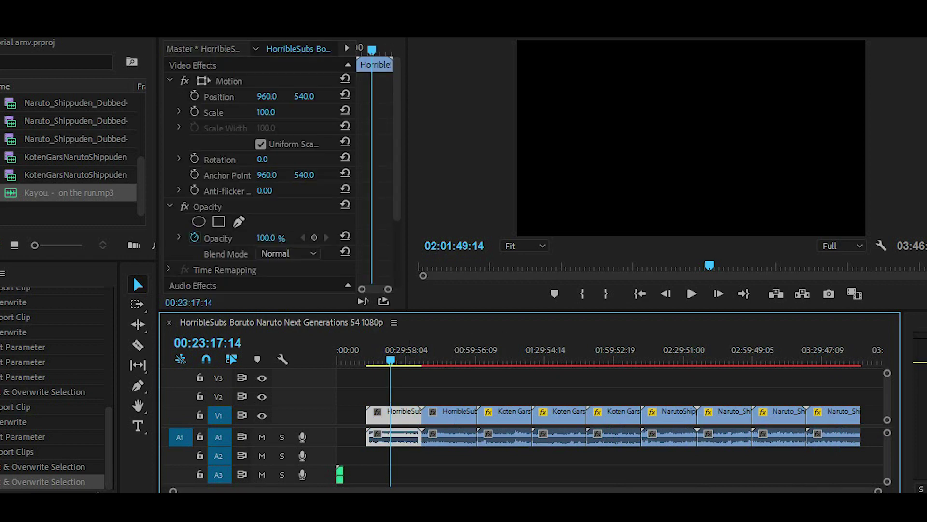
left_click(669, 417)
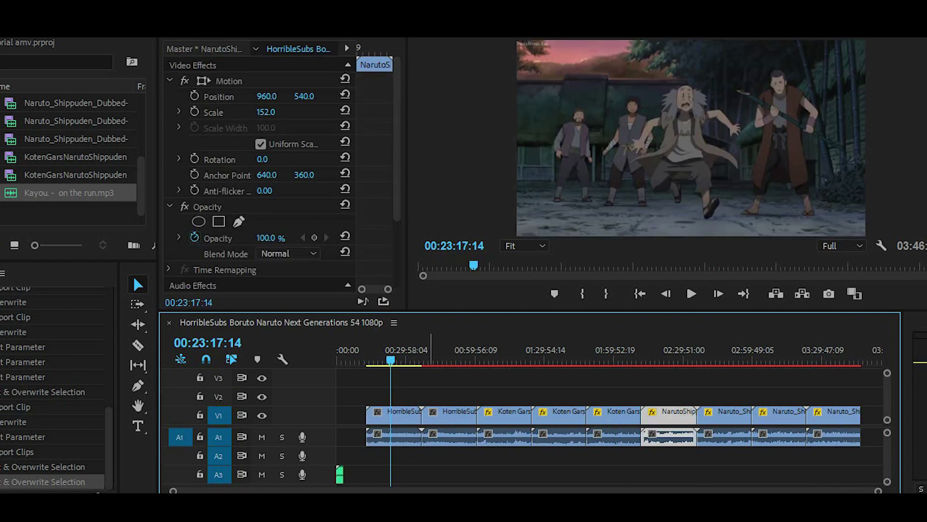
left_click(401, 361)
mouse_move(401, 360)
left_mouse_down()
mouse_move(409, 360)
mouse_move(377, 360)
mouse_move(384, 360)
left_mouse_up()
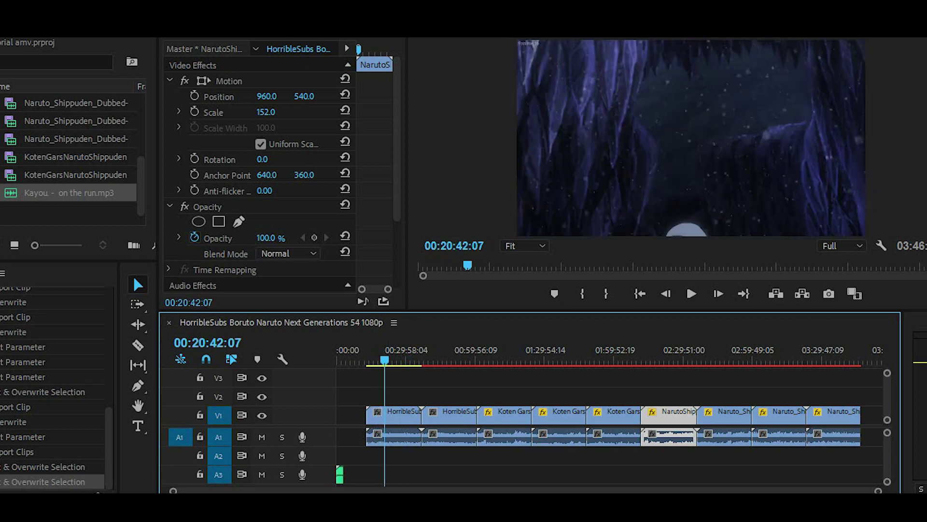
left_click(403, 418)
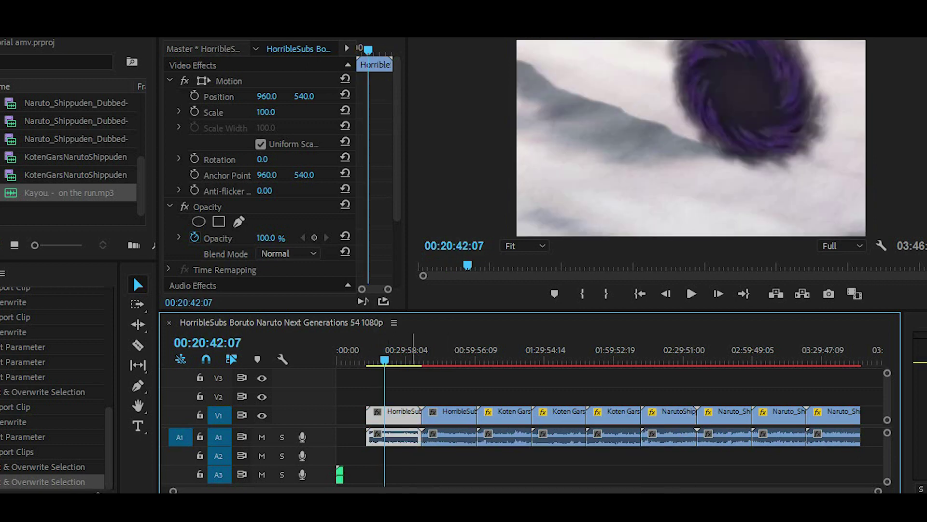
left_click_drag(384, 360, 411, 360)
left_click(457, 389)
left_click_drag(879, 490, 499, 491)
left_click_drag(659, 358, 655, 358)
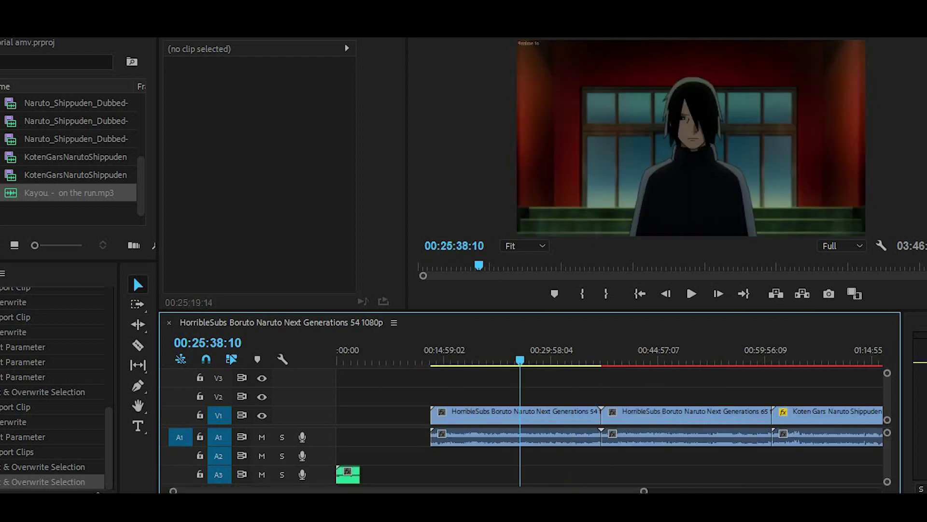
left_click_drag(520, 359, 485, 359)
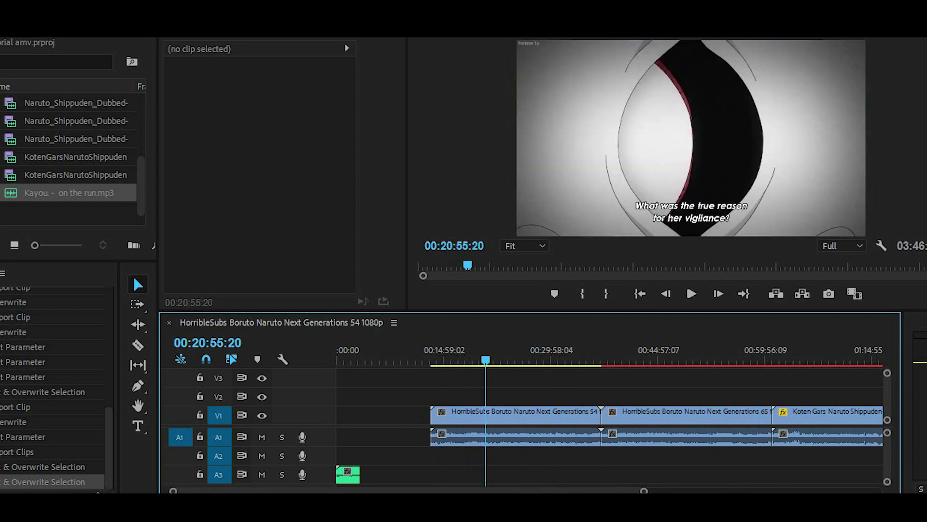
- Skim the Boruto episode 54 clip for usable scenes, from 00:20:55:20 to about 00:33:33:21 and back
key("equal")
key("equal")
key("equal")
left_click_drag(611, 360, 689, 359)
key("minus")
key("minus")
key("minus")
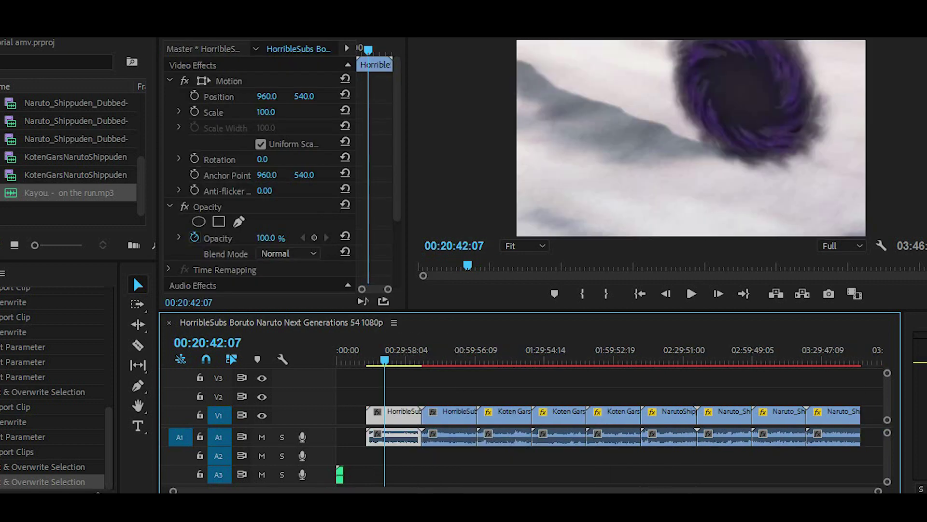
left_click_drag(397, 360, 349, 360)
left_click(429, 388)
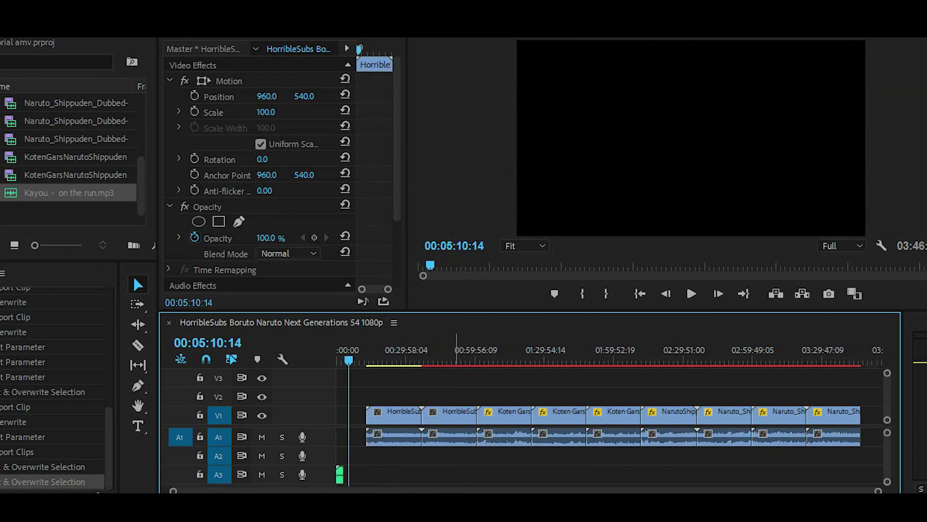
left_click(371, 360)
left_click_drag(371, 360, 411, 360)
left_click_drag(879, 491, 499, 491)
left_click_drag(655, 360, 659, 360)
left_click(512, 491)
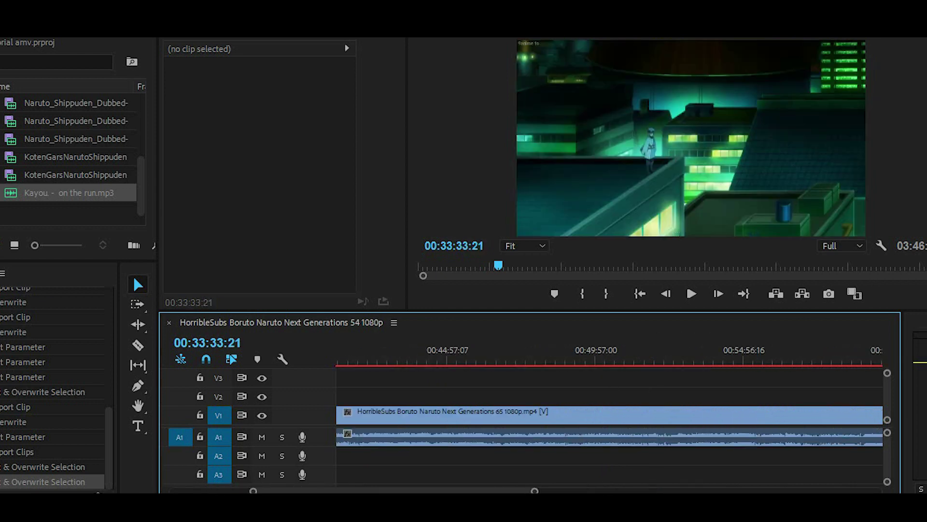
left_click_drag(534, 491, 643, 491)
left_click_drag(517, 360, 486, 359)
- Examine the Boruto episode 54 footage closely from 00:20:55:20 to 00:22:02:13
key("equal")
key("equal")
key("equal")
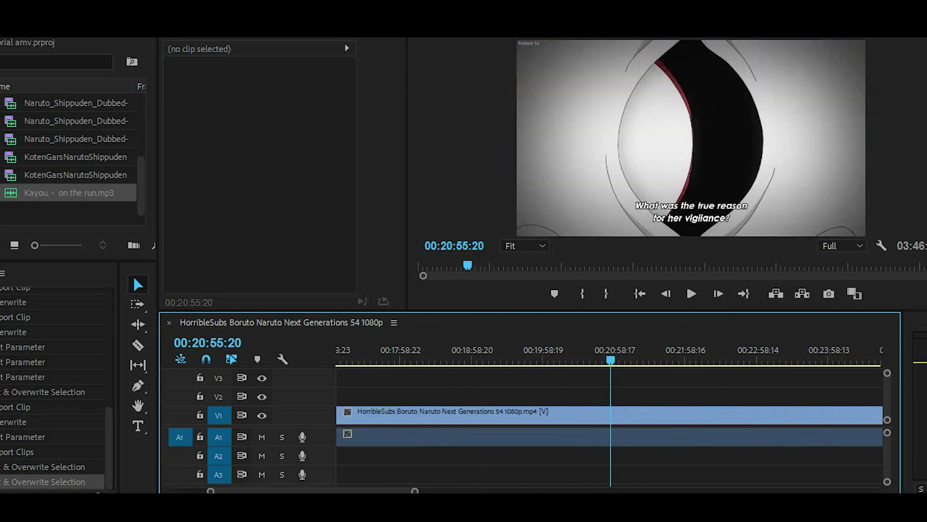
left_click(691, 357)
key("minus")
key("minus")
key("minus")
key("minus")
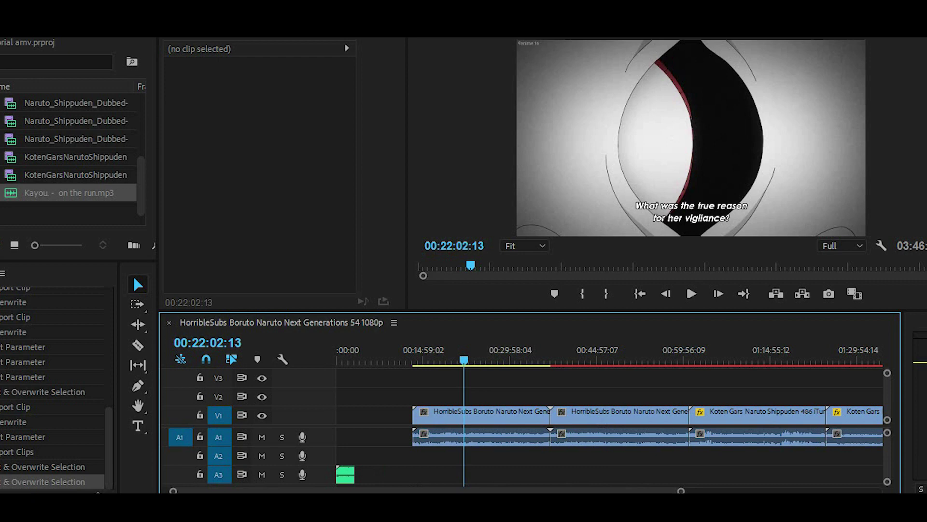
- Preview the scene near the end of the Boruto episode 54 clip at 00:33:33:21
left_click(522, 360)
key("=")
key("=")
left_click(656, 360)
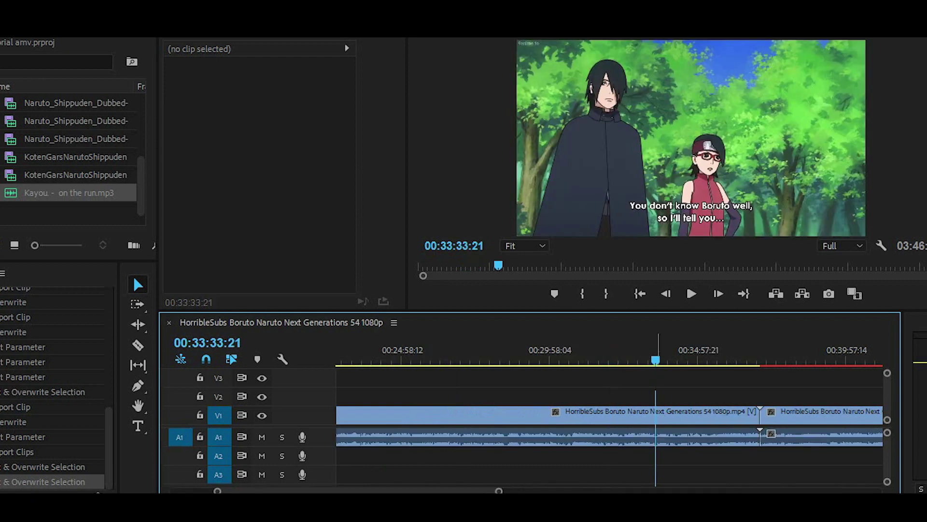
scroll(610, 410, "down", 5)
key("-")
key("-")
left_click_drag(517, 360, 485, 360)
left_click_drag(644, 491, 415, 491)
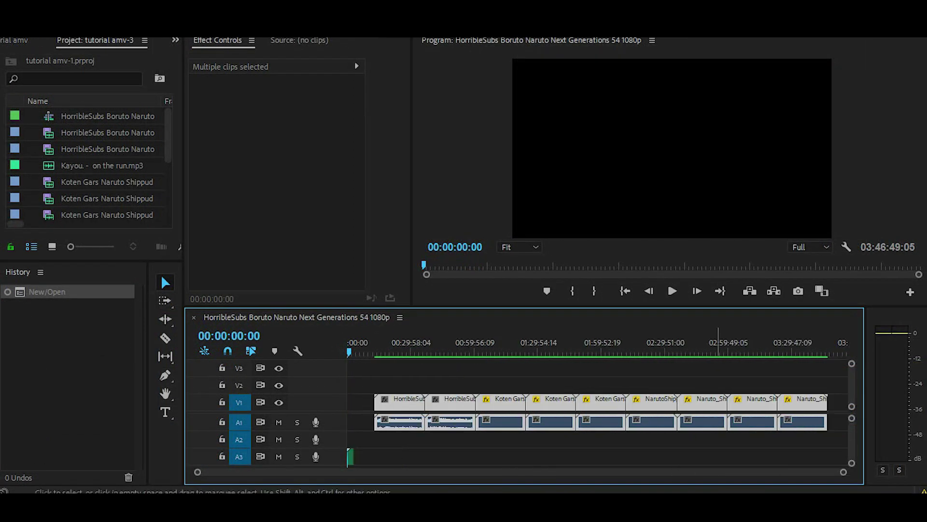
- Play the music track from the start of the sequence
left_click(658, 344)
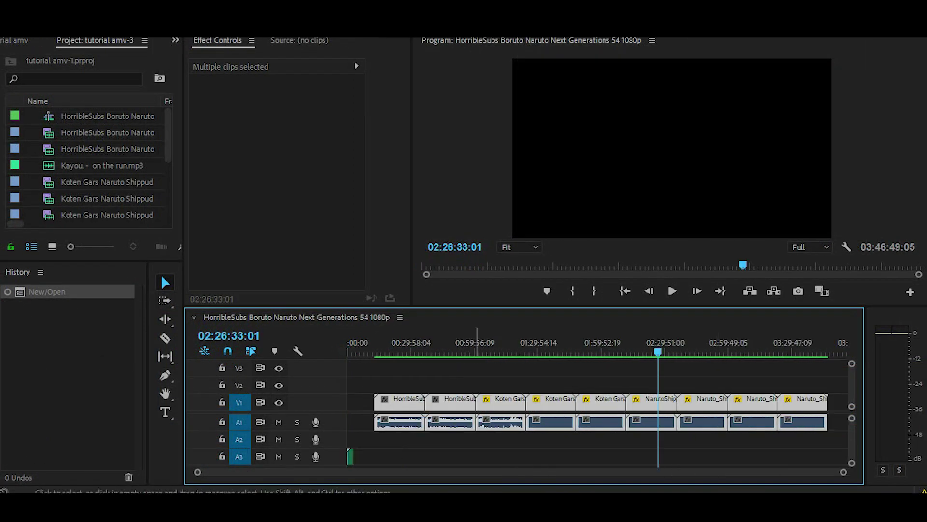
left_click_drag(485, 344, 348, 345)
left_click_drag(843, 472, 469, 472)
left_click(672, 291)
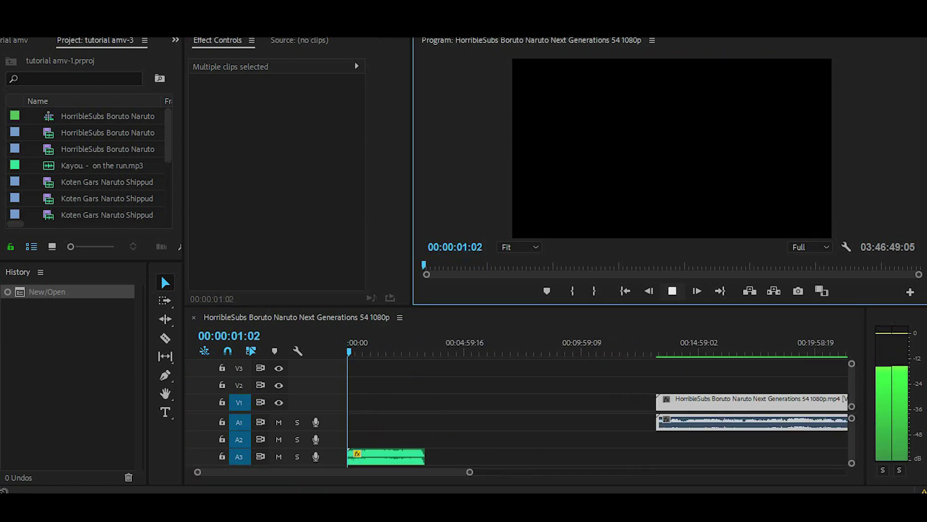
left_click_drag(469, 472, 414, 472)
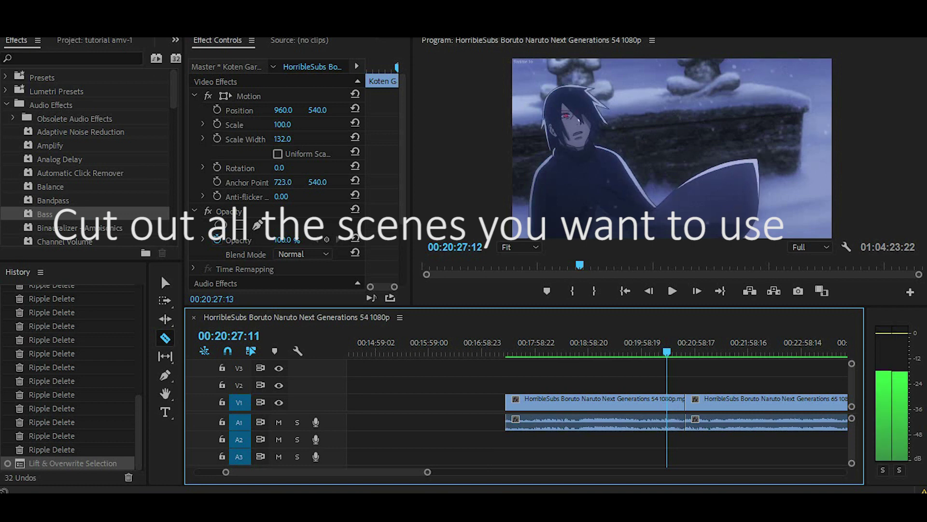
- Find the scene change frame by frame and split the Boruto episode 54 clip at 00:20:27:14
key("space")
key("Left")
key("Left")
key("Left")
key("Left")
left_click_drag(428, 472, 272, 472)
key("Left")
key("Left")
key("Left")
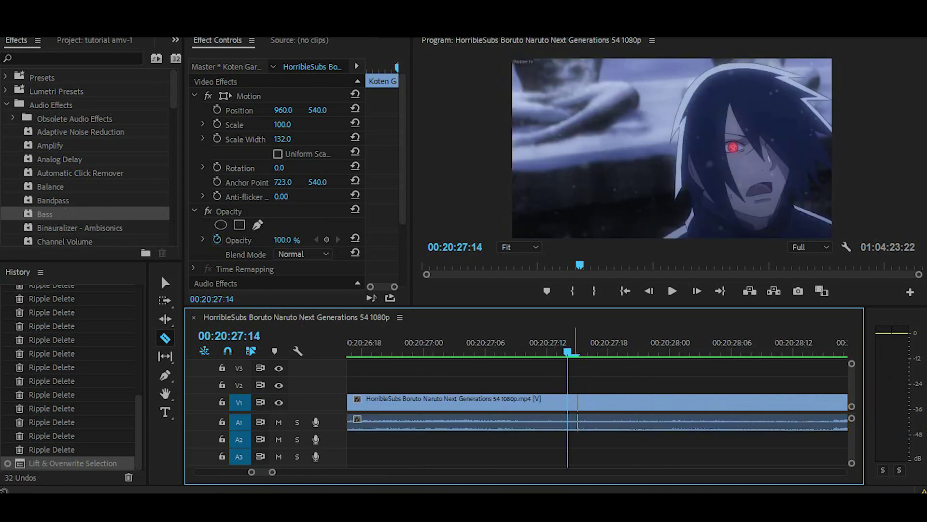
key("space")
key("space")
key("Left")
key("Left")
key("Left")
key("Left")
key("Left")
key("Left")
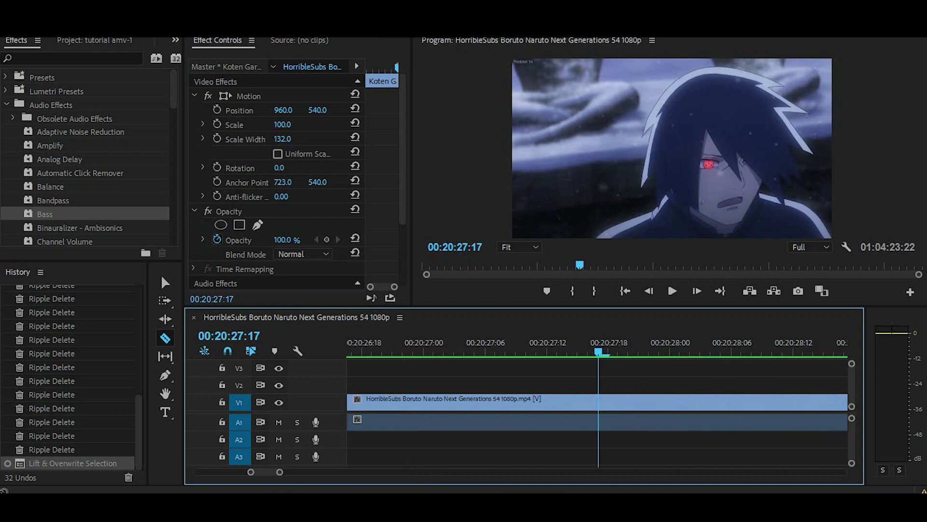
key("Left")
key("Left")
key("Left")
key("ctrl+k")
key("Right")
key("Right")
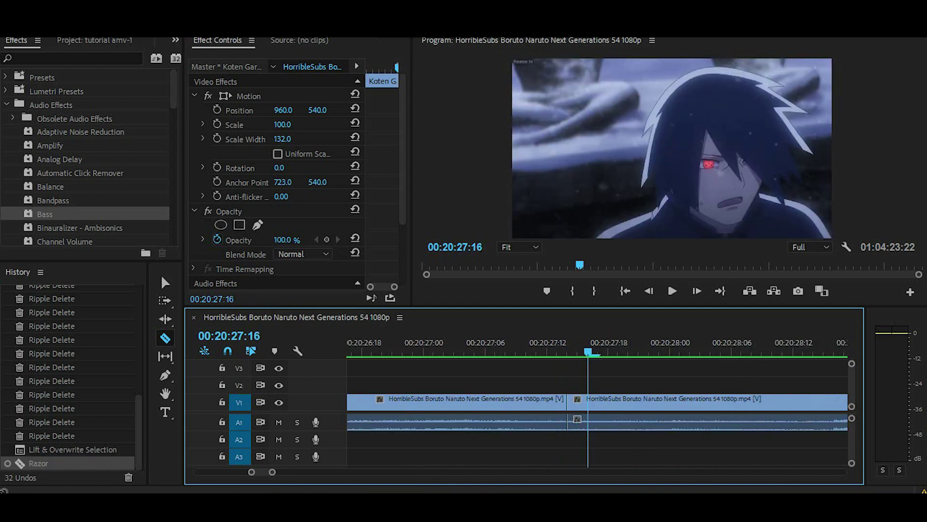
- Play on to the end of the shot and split the Boruto episode 54 clip at 00:20:28:03
key("space")
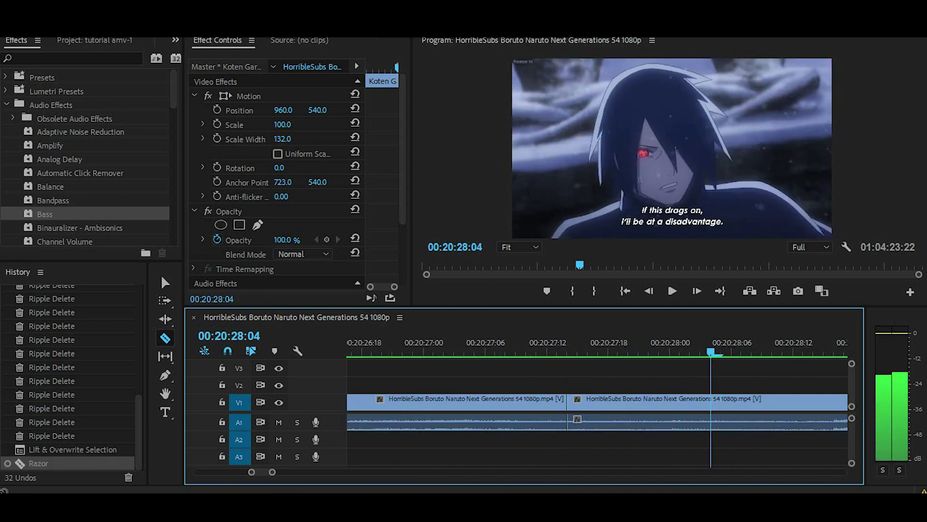
key("space")
key("Left")
key("ctrl+k")
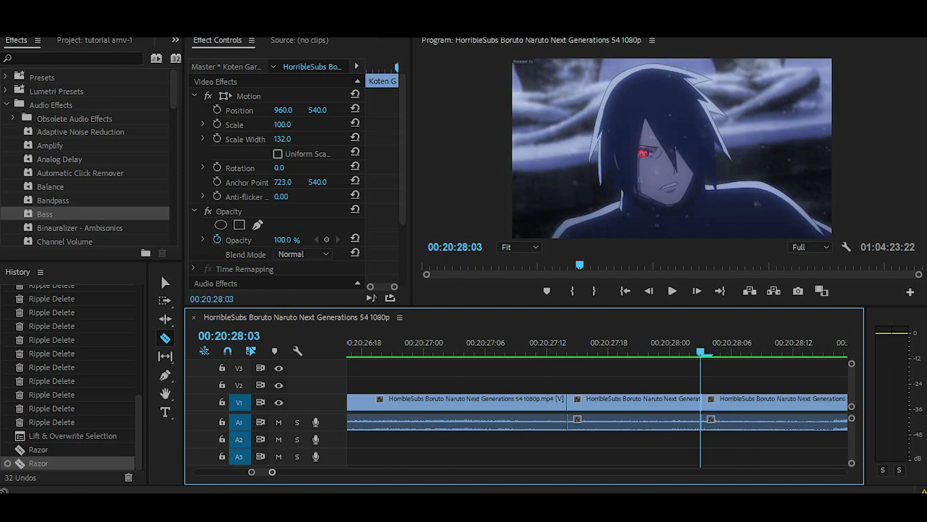
- Move the cut-out Boruto episode 54 scene to the end of the music track, directly before the Naruto Shippuden clip
key("minus")
key("minus")
key("minus")
key("minus")
left_click(165, 282)
left_click(593, 403)
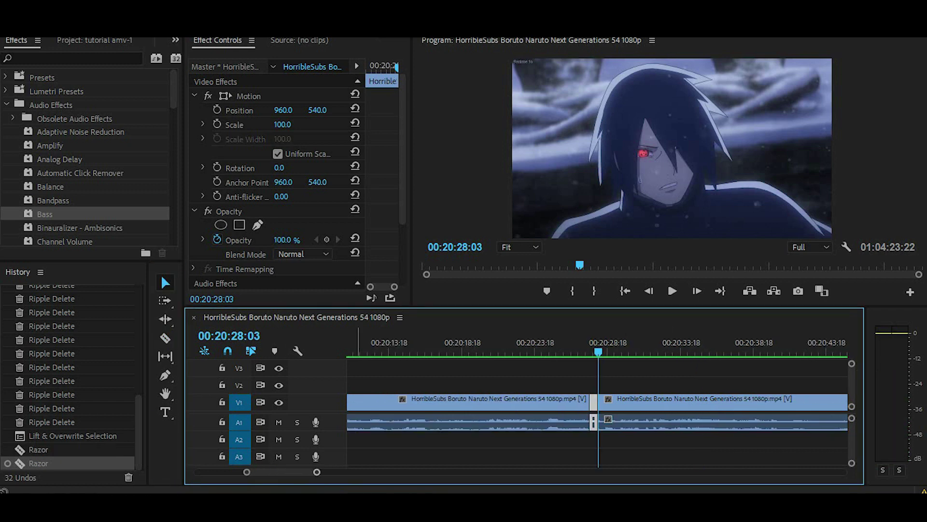
key("minus")
key("minus")
key("minus")
left_click_drag(597, 404, 538, 406)
left_click(534, 344)
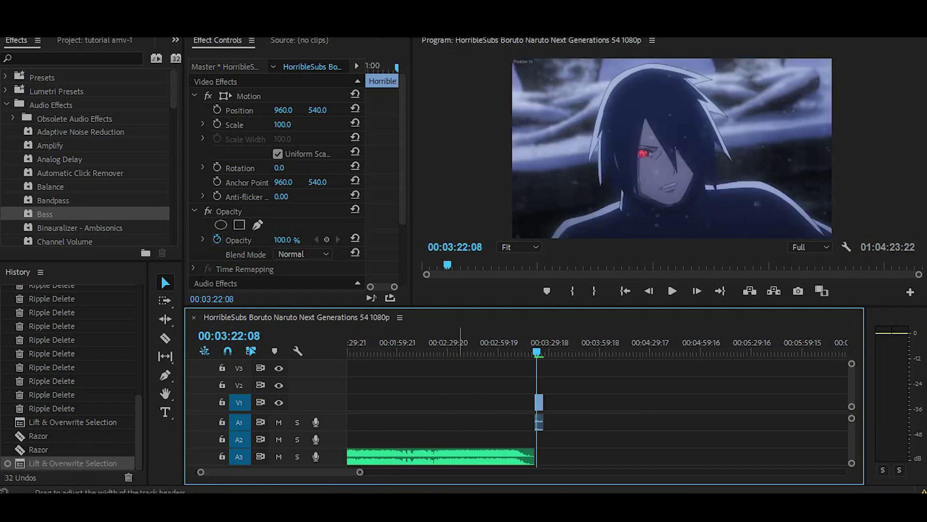
key("equal")
key("equal")
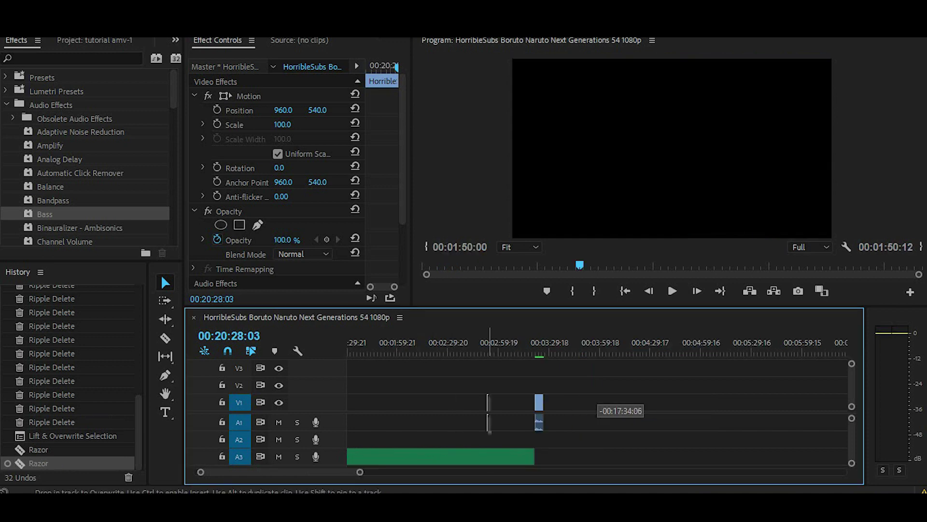
left_click_drag(488, 421, 528, 421)
- Check the placement of the moved scene against the neighbouring Naruto Shippuden clip and the music's end at 00:03:22:08
left_click(537, 353)
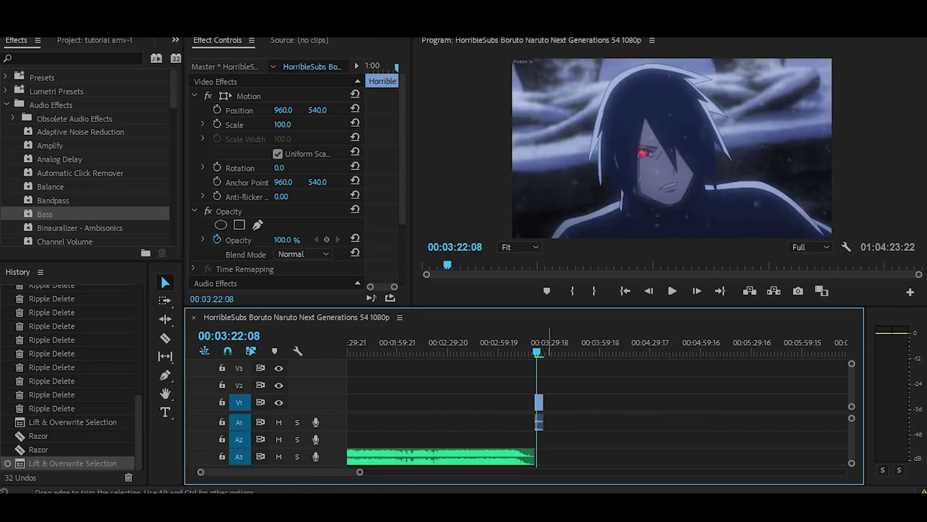
key("equal")
key("equal")
key("equal")
key("equal")
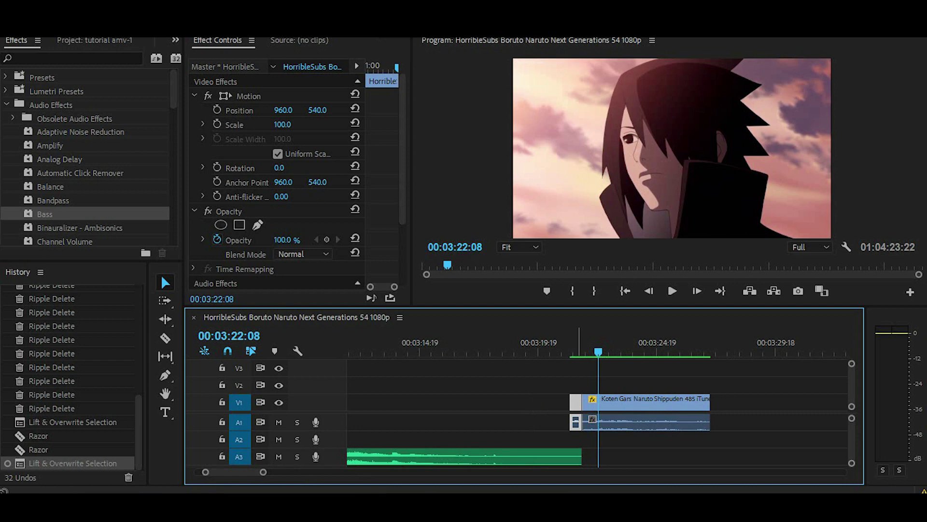
key("alt+Tab")
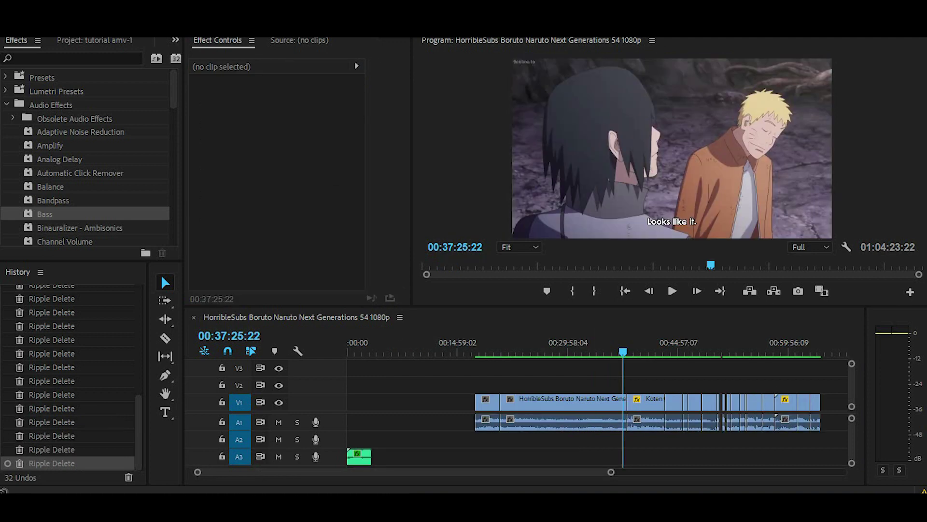
- Review the cut episode clips along the sequence at 01:02:44:23, 00:53:33:20 and 00:44:28:06
key("minus")
key("minus")
left_click_drag(686, 472, 637, 471)
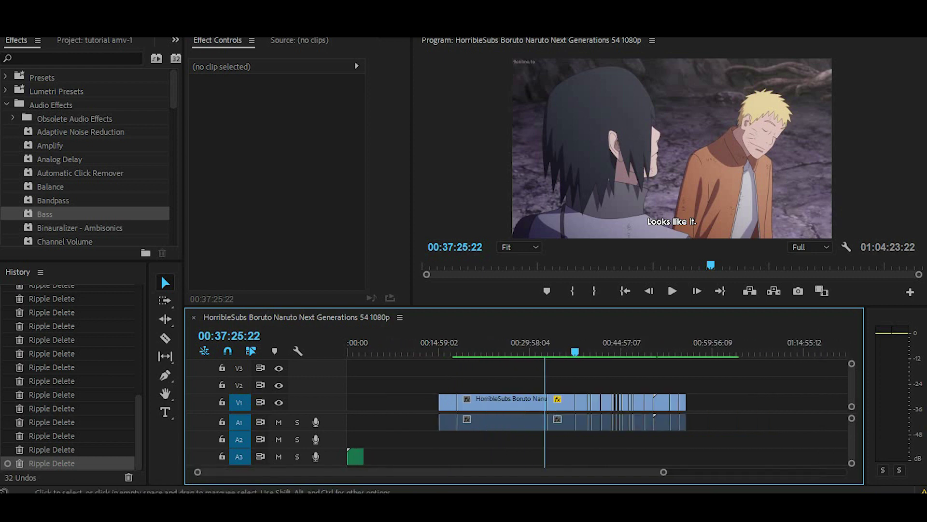
left_click(736, 352)
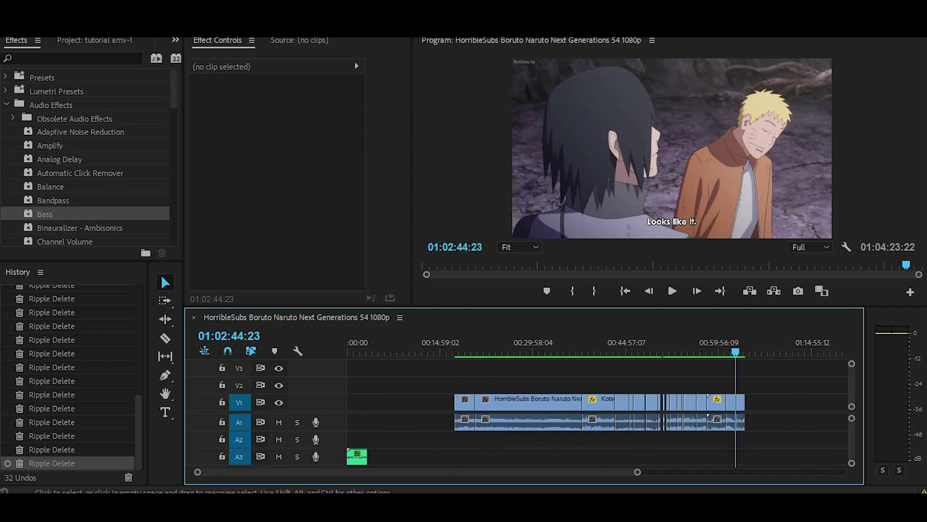
left_click(679, 351)
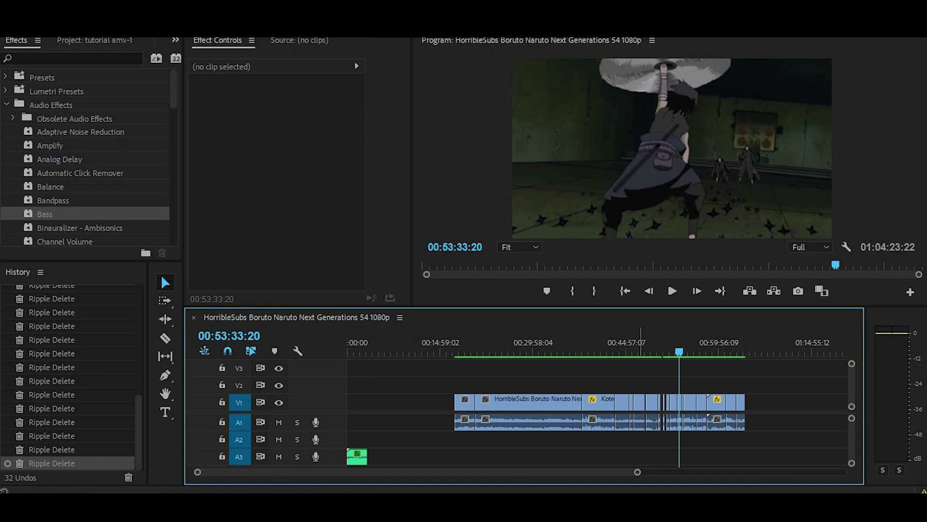
left_click_drag(197, 472, 206, 472)
mouse_move(598, 352)
left_mouse_down()
mouse_move(617, 352)
mouse_move(598, 352)
left_mouse_up()
left_click_drag(637, 472, 839, 472)
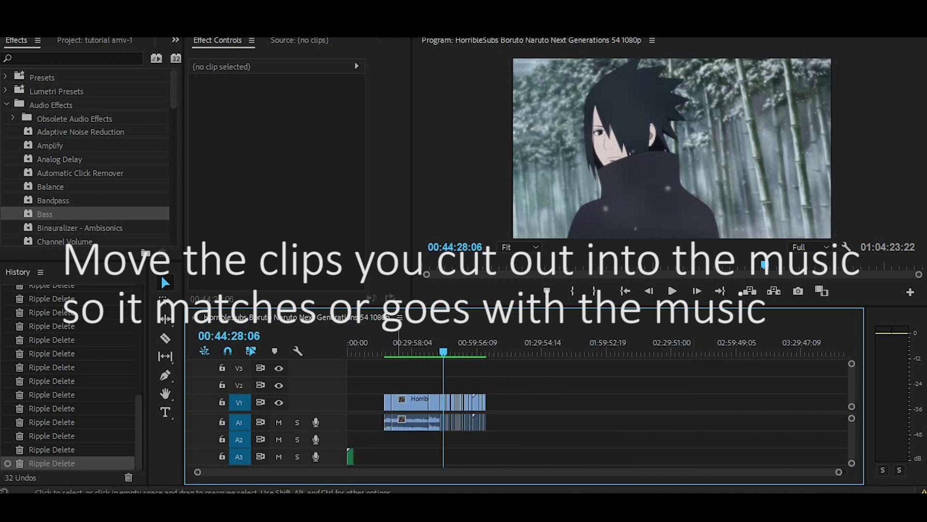
- Return to the start of the sequence with no clips selected and examine the music track
left_click_drag(392, 402, 498, 422)
left_click_drag(357, 352, 347, 352)
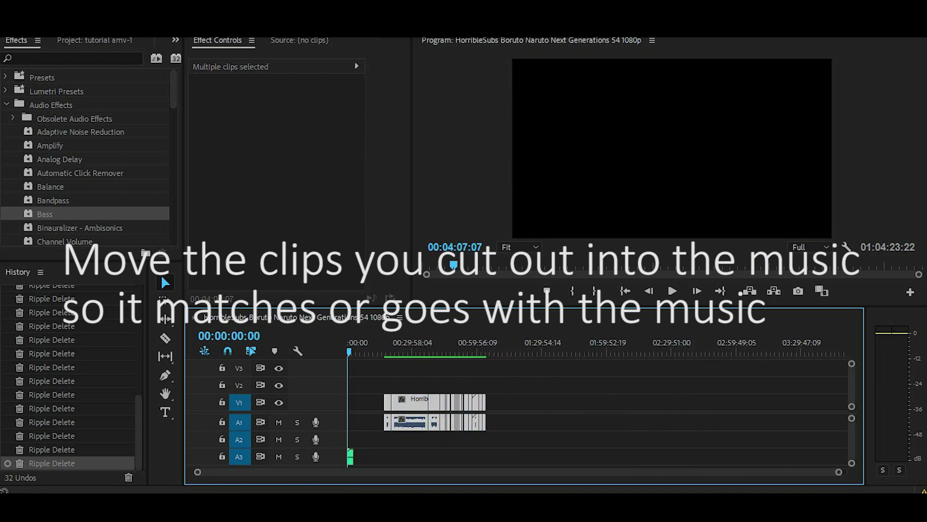
key("=")
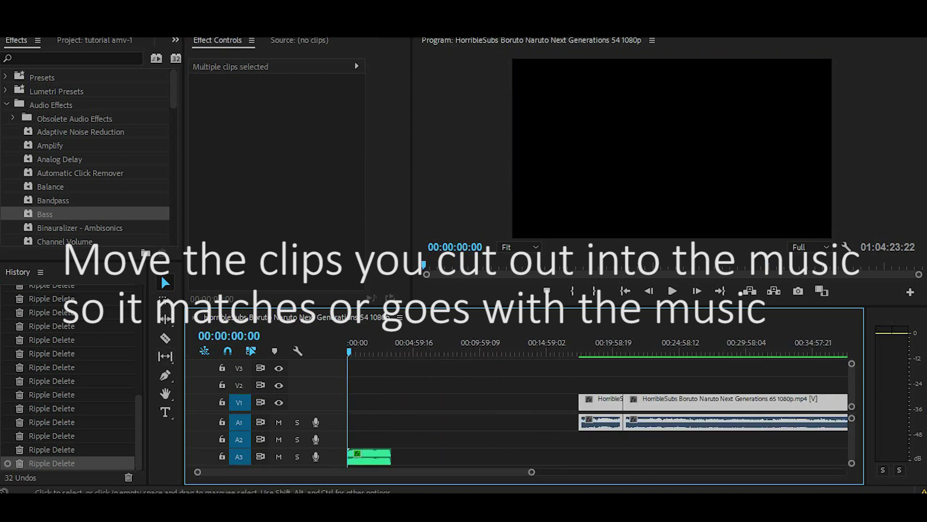
key("ctrl+shift+a")
key("=")
key("=")
key("=")
key("=")
key("=")
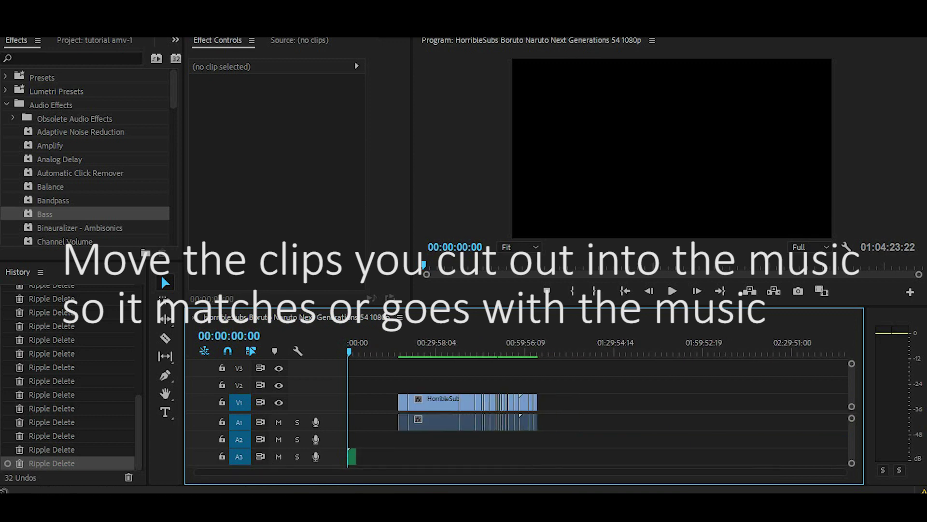
key("minus")
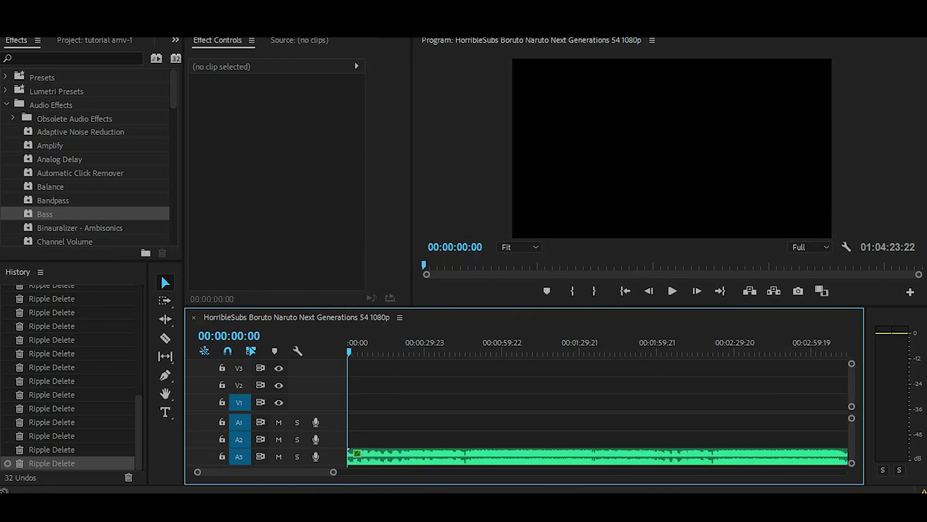
key("space")
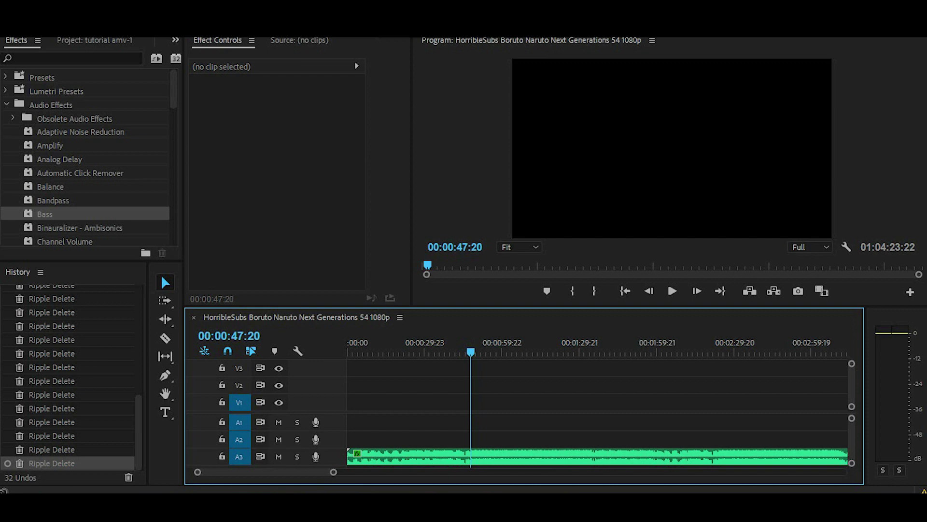
- Compare the music track's extent with the position of the episode clips, checking 00:03:00:09 and 00:04:51:20
key("minus")
key("minus")
key("minus")
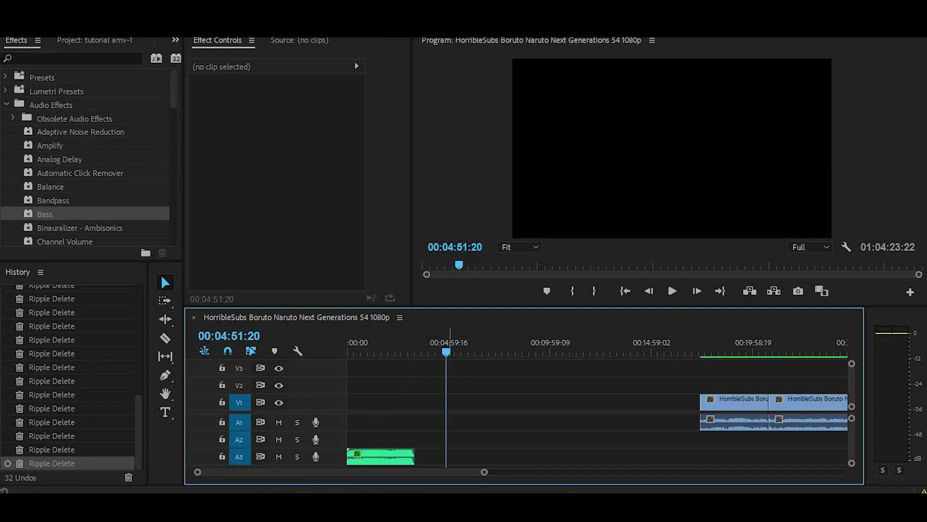
key("minus")
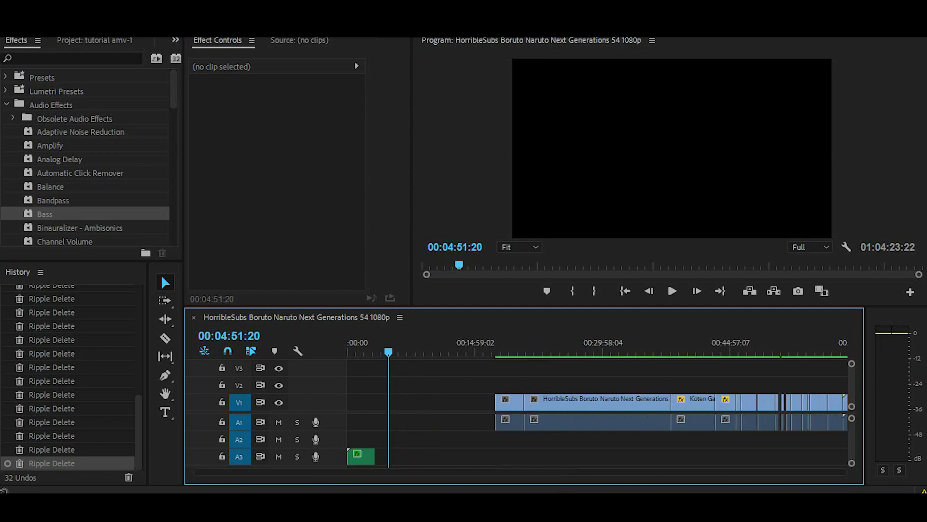
left_click_drag(590, 472, 607, 472)
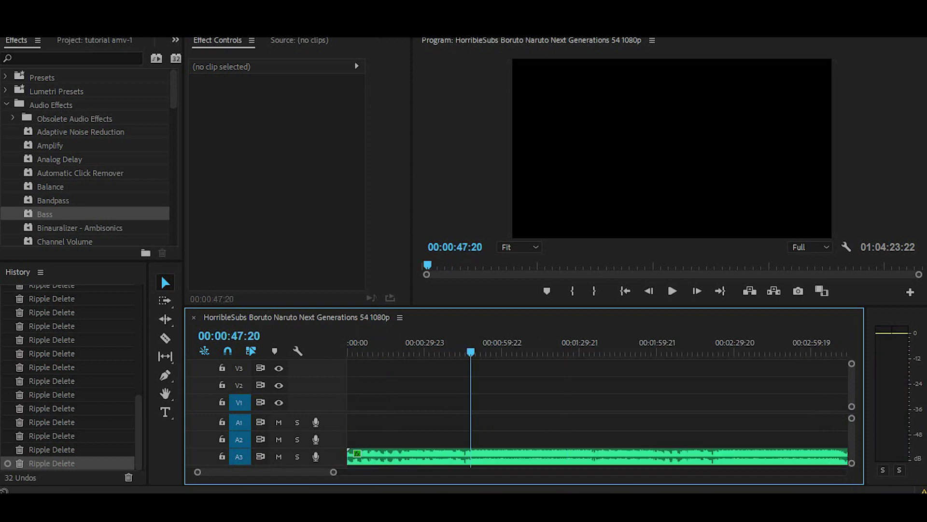
left_click_drag(333, 472, 484, 472)
left_click_drag(352, 415, 459, 452)
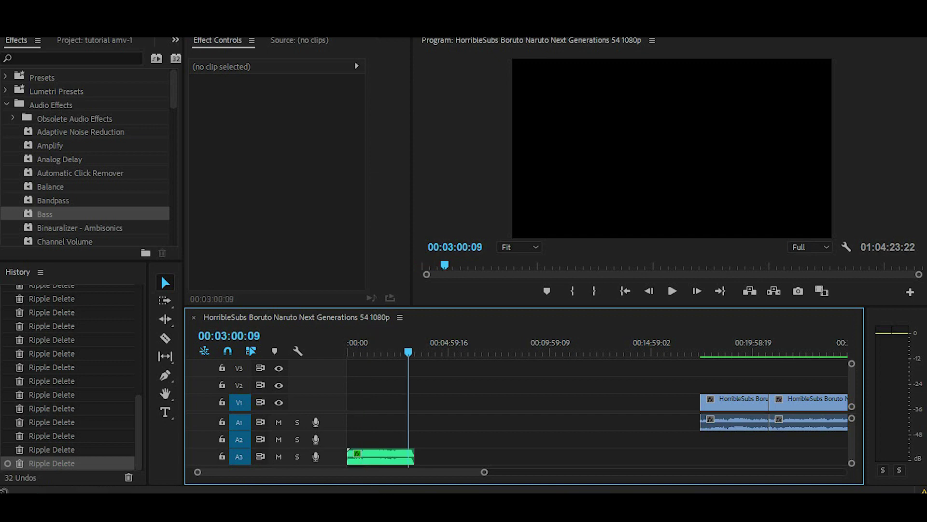
left_click_drag(487, 472, 617, 472)
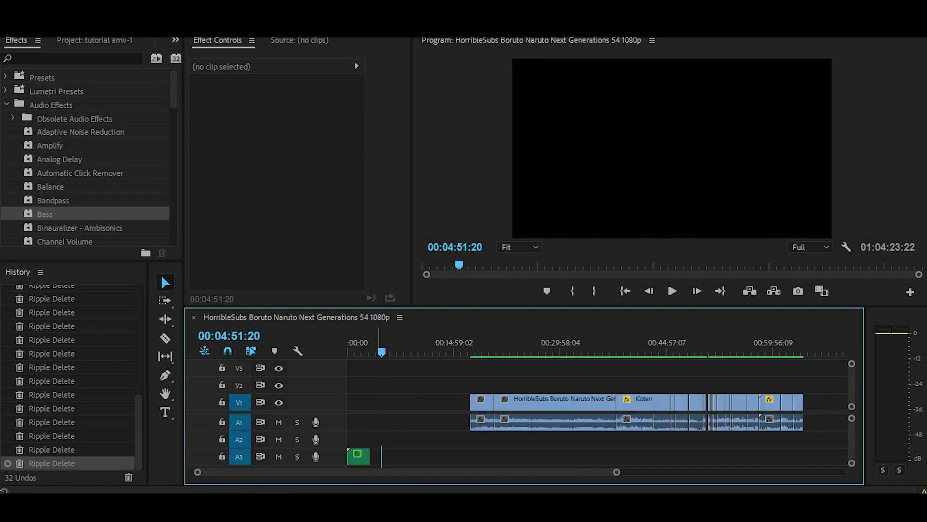
- Skim the episode footage at 00:18:04:01, 00:40:57:23 and 00:44:18:03 for scenes that suit the music
left_click(672, 291)
left_click_drag(617, 471, 548, 472)
left_click(558, 352)
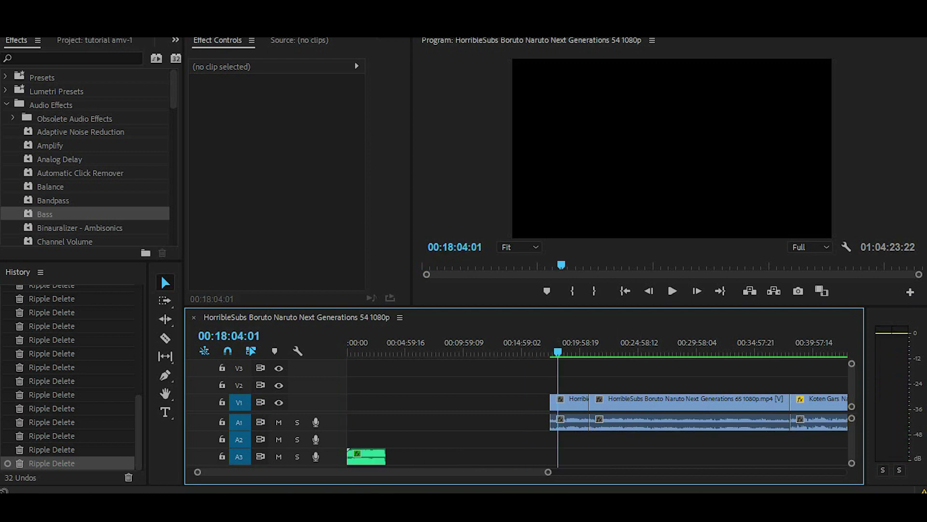
left_click_drag(548, 472, 668, 472)
left_click(558, 352)
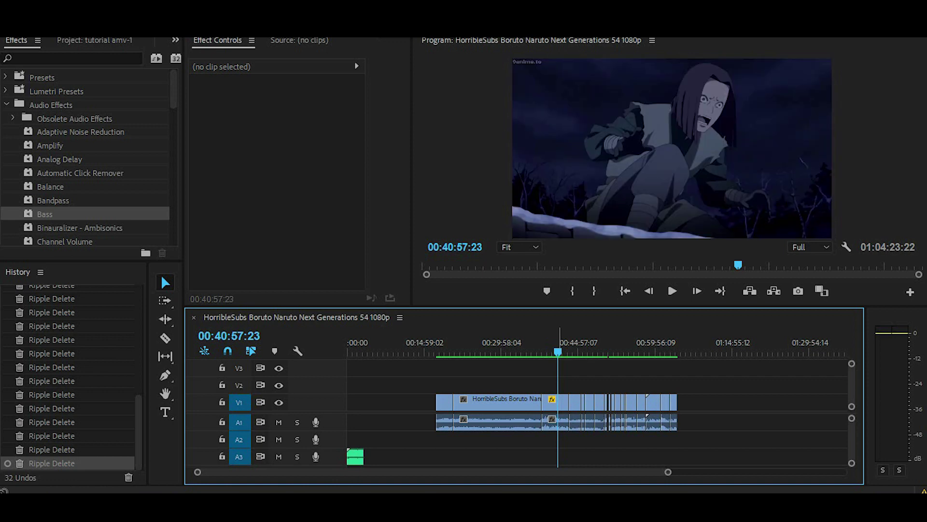
left_click_drag(566, 352, 575, 352)
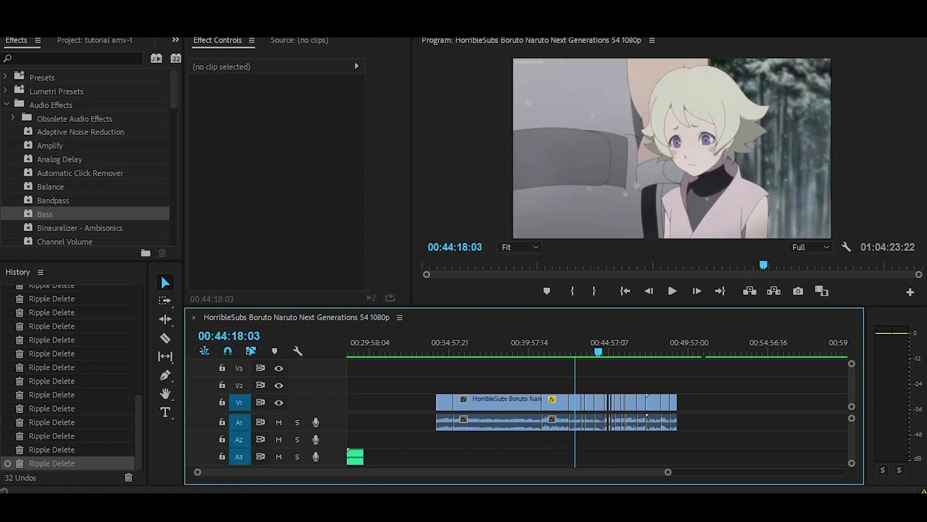
left_click_drag(669, 471, 557, 472)
left_click_drag(599, 351, 661, 351)
left_click_drag(557, 472, 482, 472)
left_click_drag(599, 351, 740, 352)
left_click_drag(482, 472, 645, 472)
left_click_drag(600, 351, 606, 352)
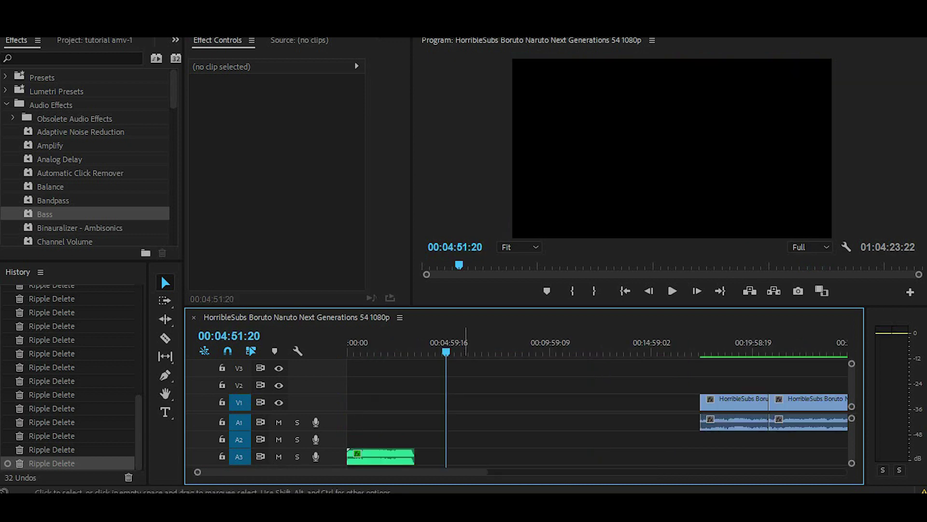
- Play the opening of the music and scrub the Naruto Shippuden footage from 00:40:57:23 to 00:44:18:03
left_click_drag(484, 472, 617, 472)
left_click(672, 290)
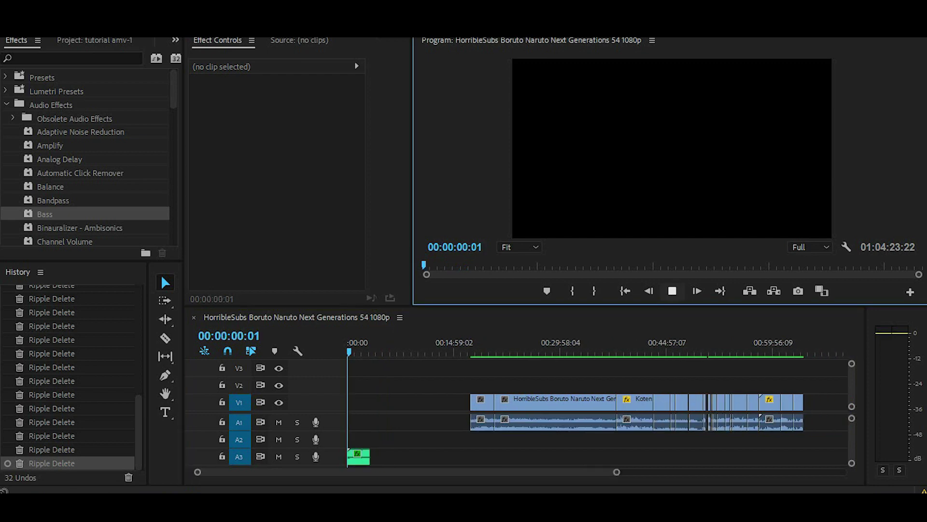
left_click_drag(616, 472, 548, 472)
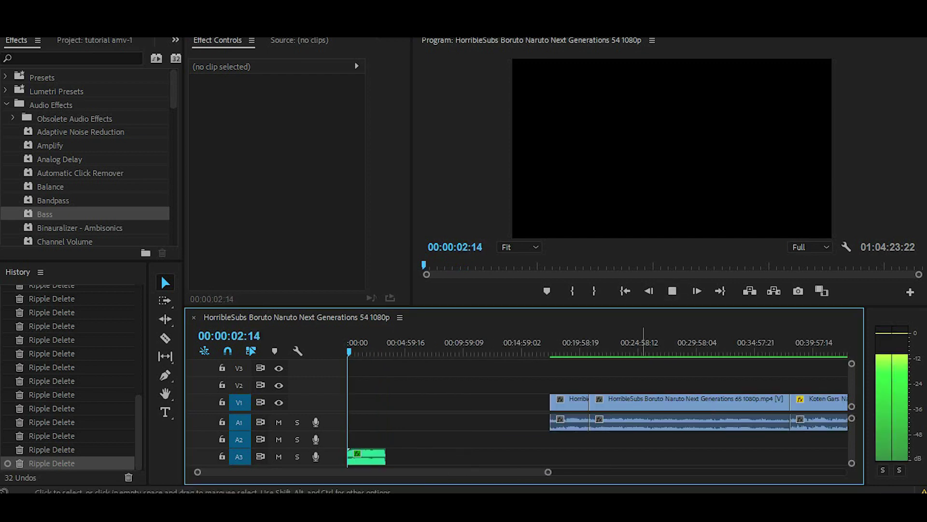
left_click_drag(557, 349, 559, 348)
left_click_drag(549, 472, 668, 472)
left_click(558, 349)
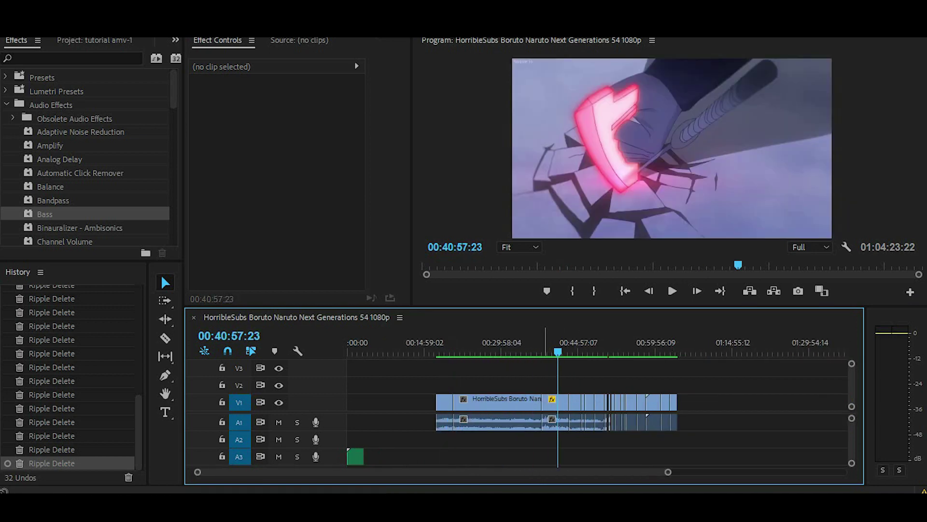
left_click_drag(567, 350, 574, 350)
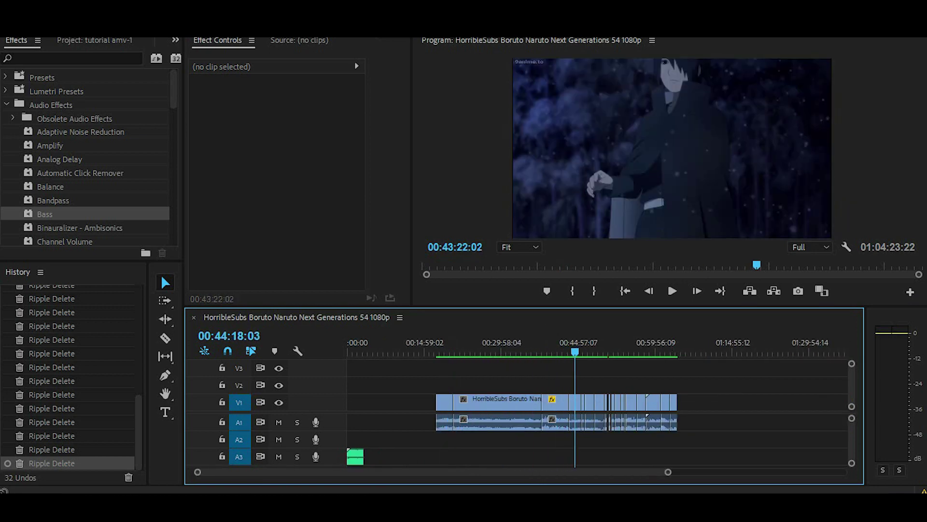
left_click_drag(668, 472, 557, 471)
left_click_drag(622, 349, 660, 350)
- Examine the assembled clips above the music and the gap after the track's end at 00:03:24:07
key("equal")
key("equal")
key("equal")
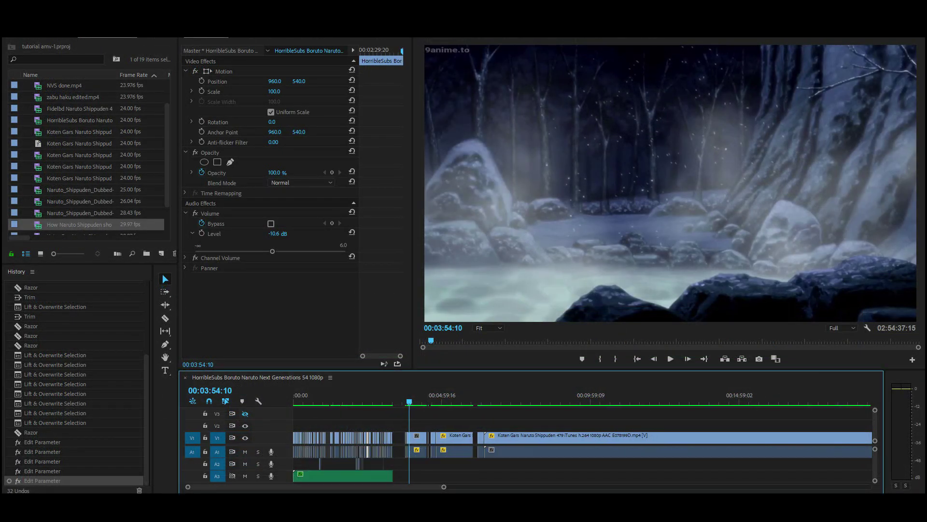
key("equal")
key("equal")
key("equal")
key("equal")
key("equal")
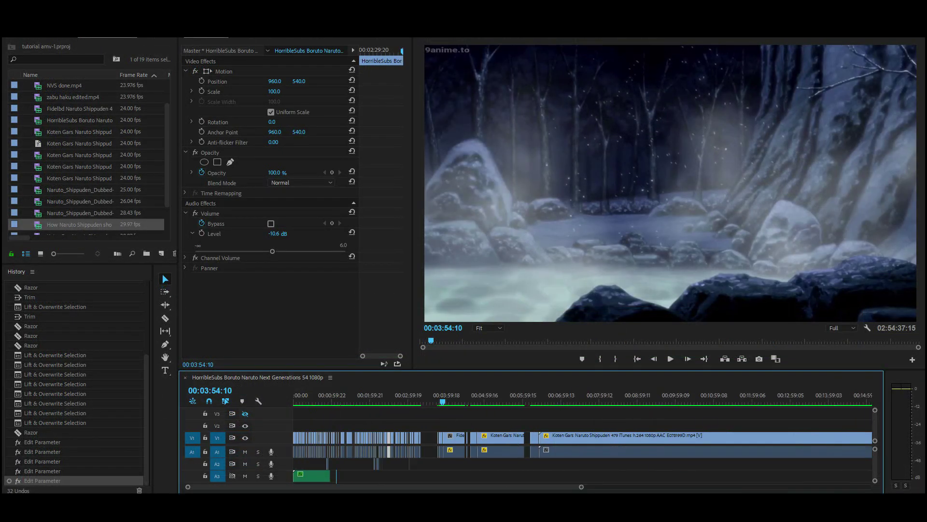
key("minus")
left_click(472, 402)
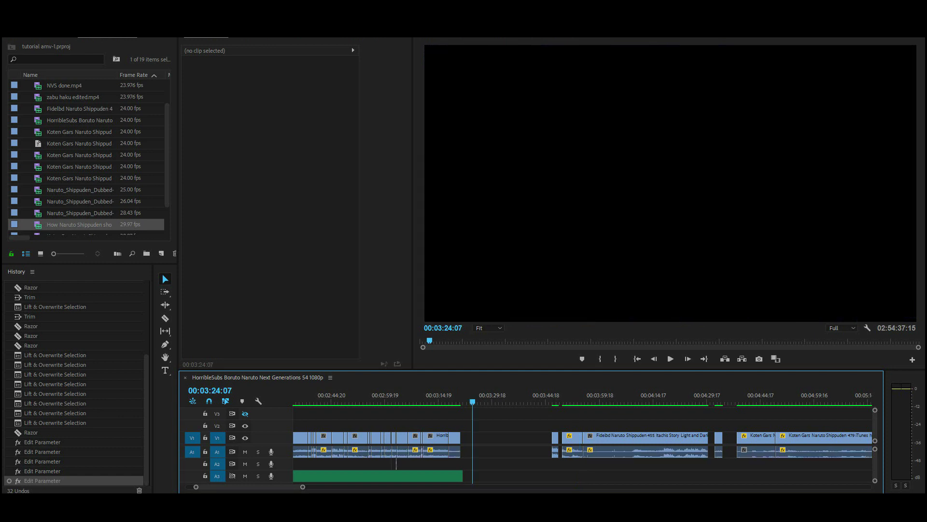
- Play back the opening section of the assembled edit to check how the clips match the music
key("Home")
key("minus")
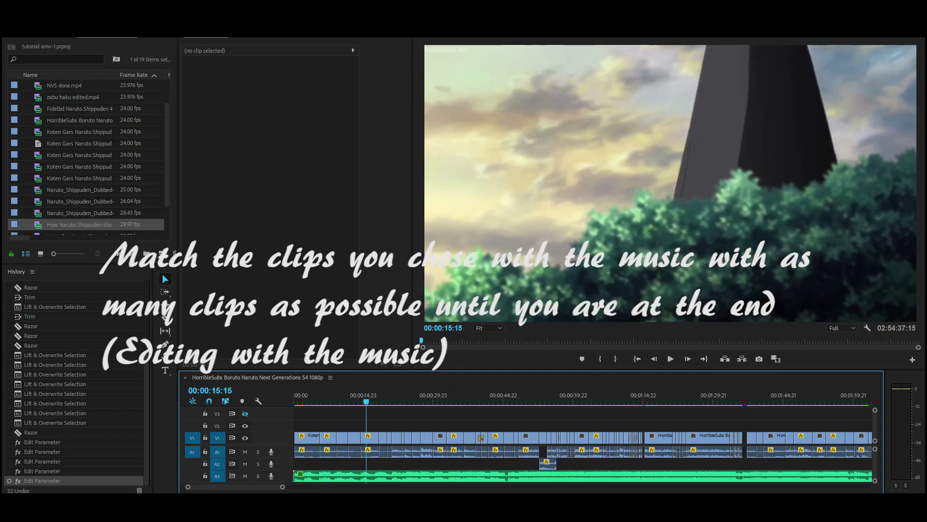
left_click_drag(283, 487, 242, 487)
key("space")
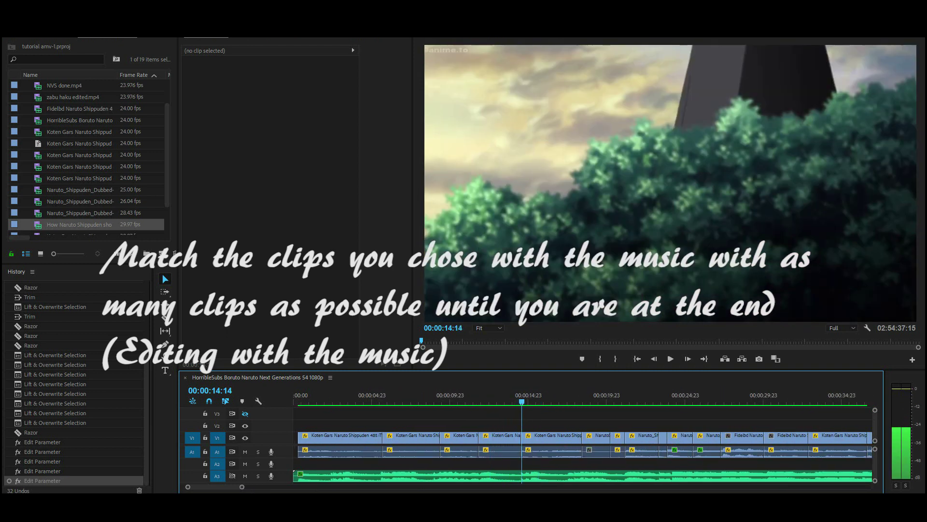
- Examine the end of the edit around 00:03:19:15 and the clips assembled over the whole music track
key("Up")
key("equal")
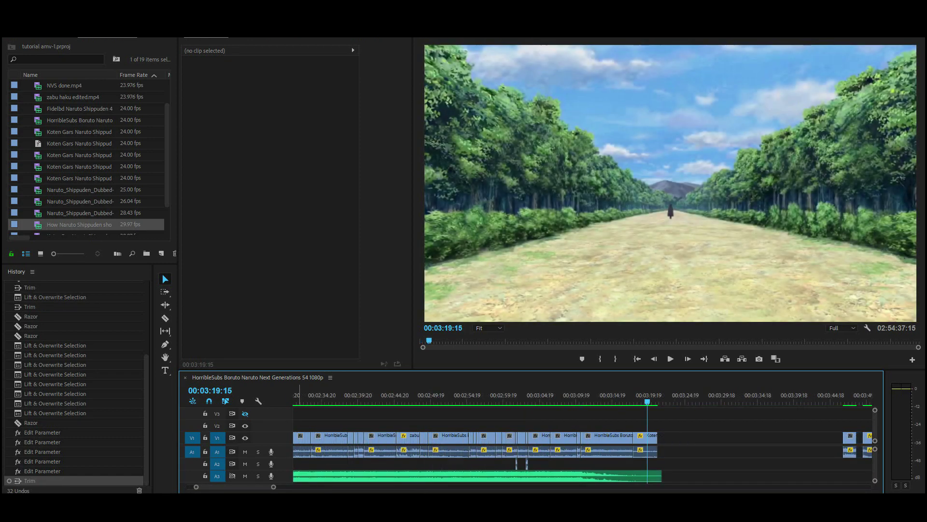
key("minus")
key("minus")
key("minus")
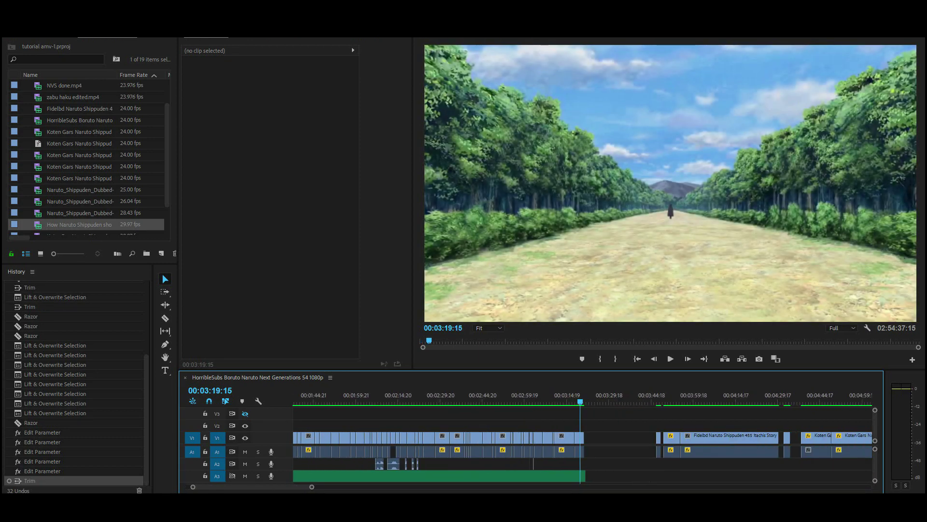
key("Home")
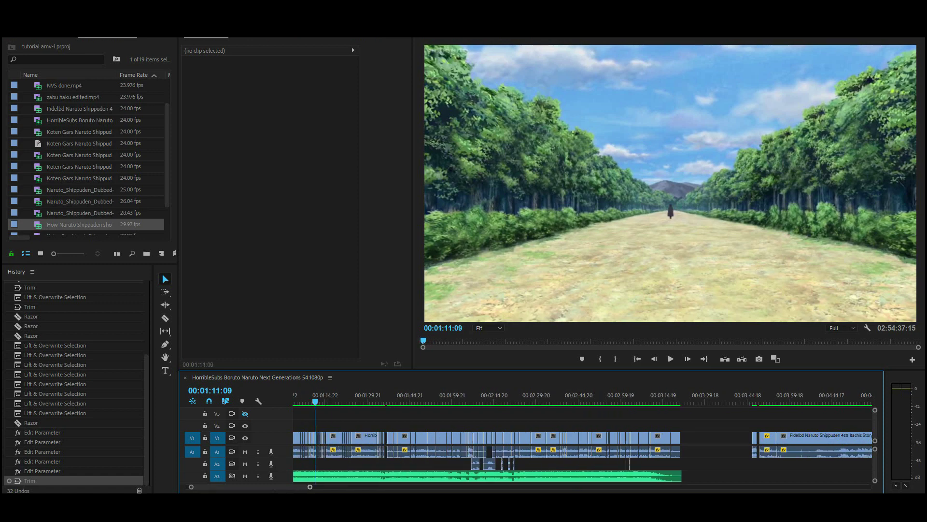
- Play through the HorribleSubs clips from 00:01:09:14 and inspect the short clip at 00:01:12:07
key("equal")
key("equal")
key("equal")
key("equal")
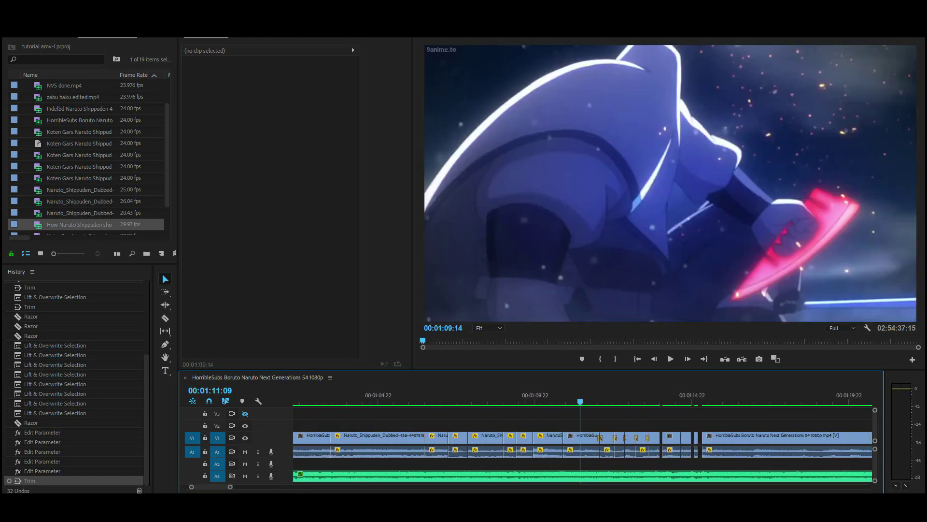
left_click_drag(580, 401, 594, 402)
left_click(584, 439)
key("space")
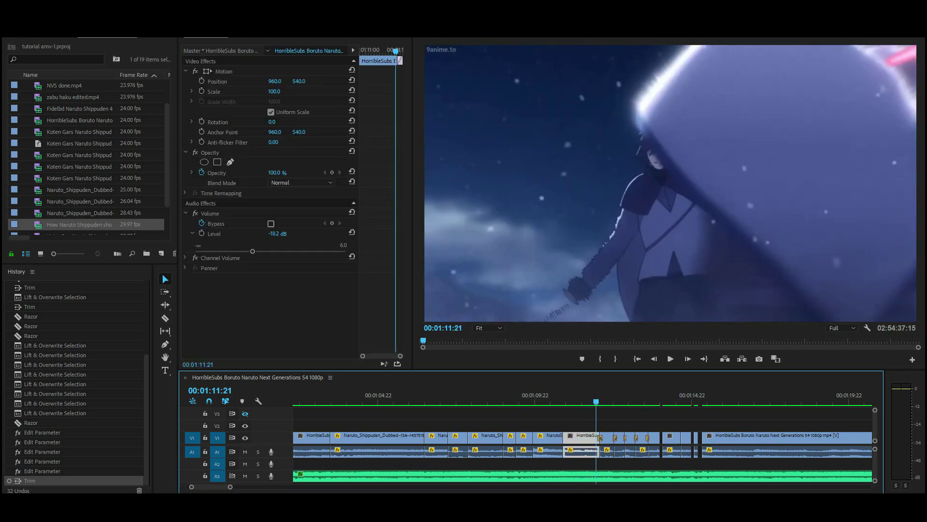
left_click(607, 437)
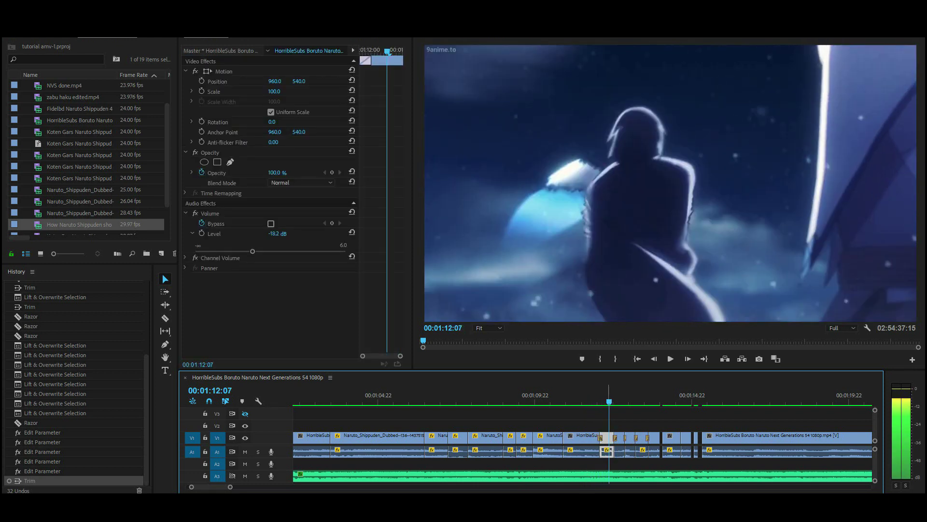
- Inspect the cinematic Lumetri presets and the Cinespace 25 color effect on the clip at 00:01:12:07
left_click(172, 32)
left_click(183, 42)
scroll(87, 155, "up", 1)
scroll(87, 155, "down", 1)
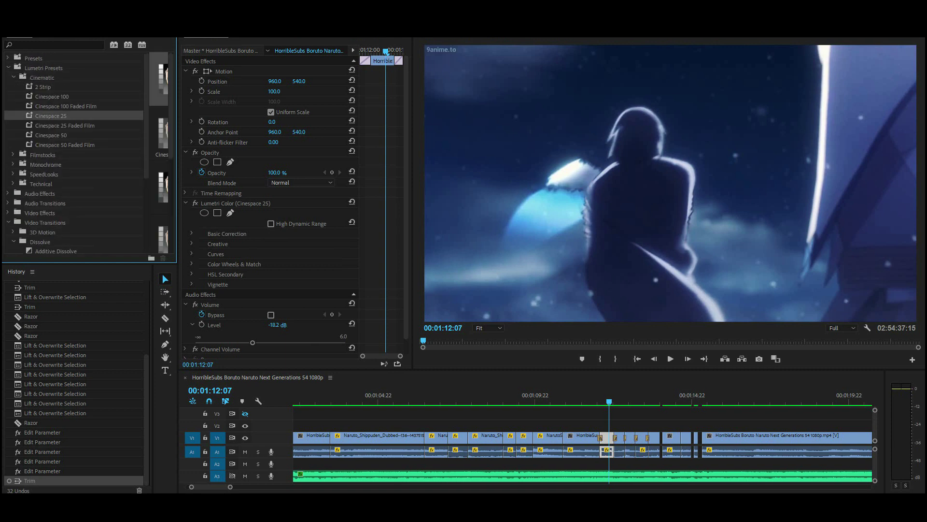
key("shift+3")
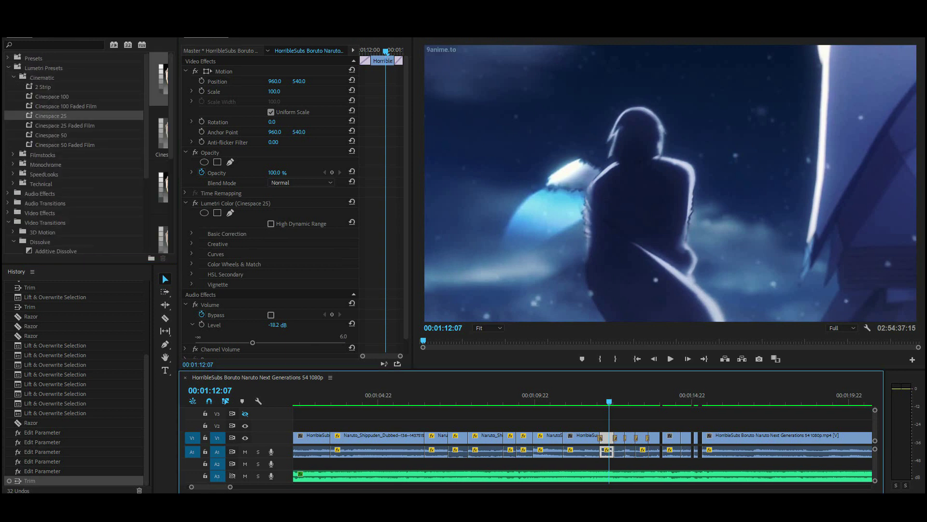
key("space")
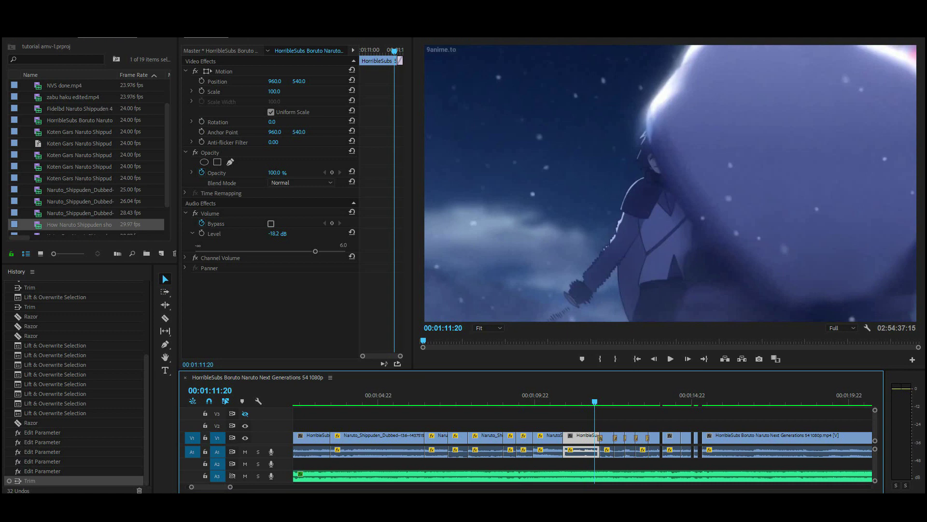
key("space")
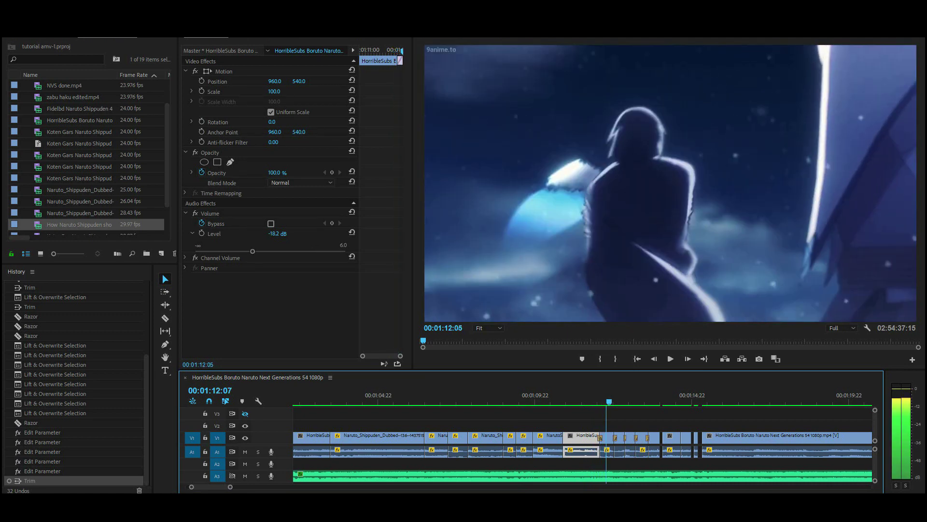
- Browse the Dissolve video transitions and inspect the Additive Dissolve between the clips near 00:01:13:00
left_click(205, 73)
scroll(77, 160, "down", 1)
scroll(77, 160, "up", 7)
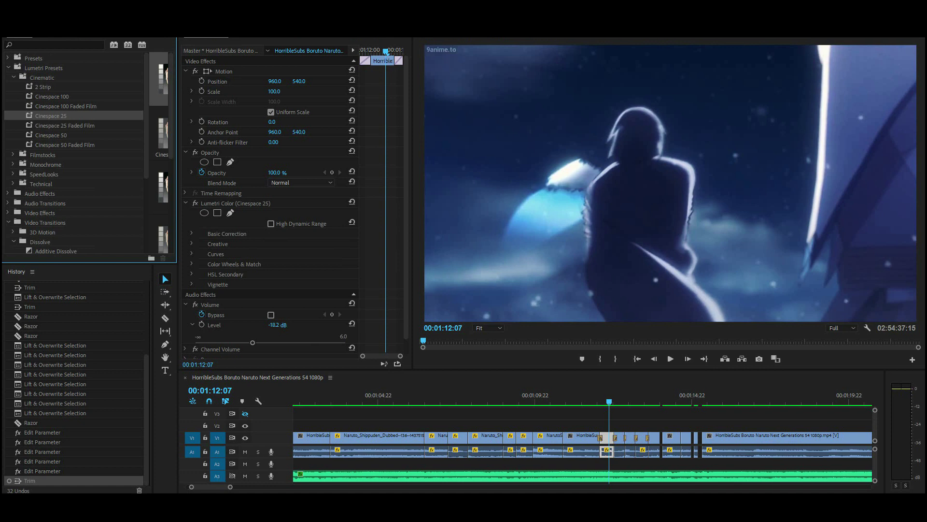
key("shift+3")
key("space")
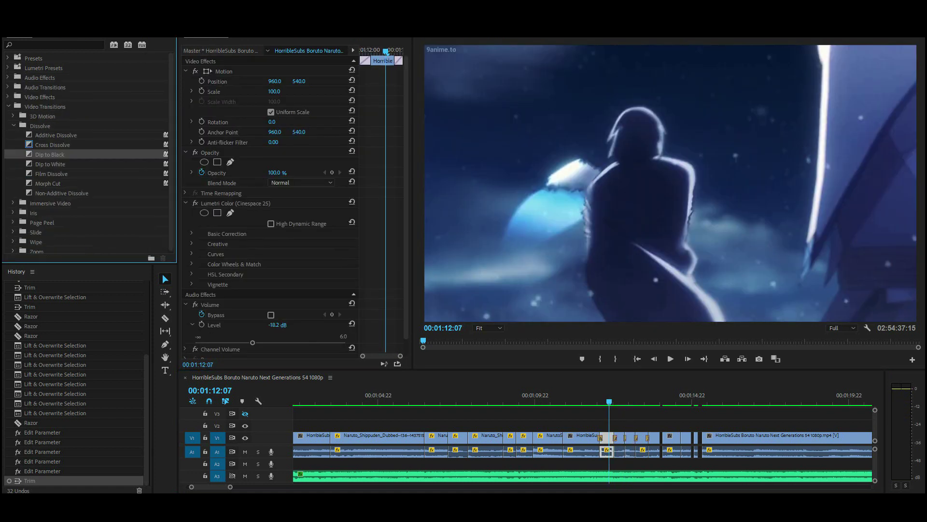
scroll(51, 115, "up", 5)
left_click(51, 116)
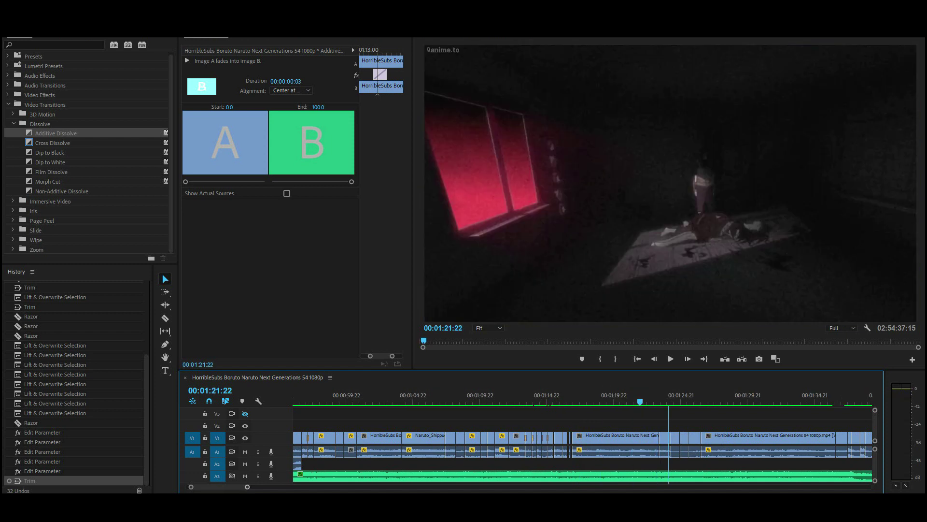
- Play the edit from 00:01:35:03 to the gap at 00:01:36:06 to review the cuts against the music
key("space")
left_click_drag(580, 396, 576, 396)
mouse_move(244, 487)
left_mouse_down()
mouse_move(337, 487)
mouse_move(236, 487)
left_mouse_up()
left_click(455, 396)
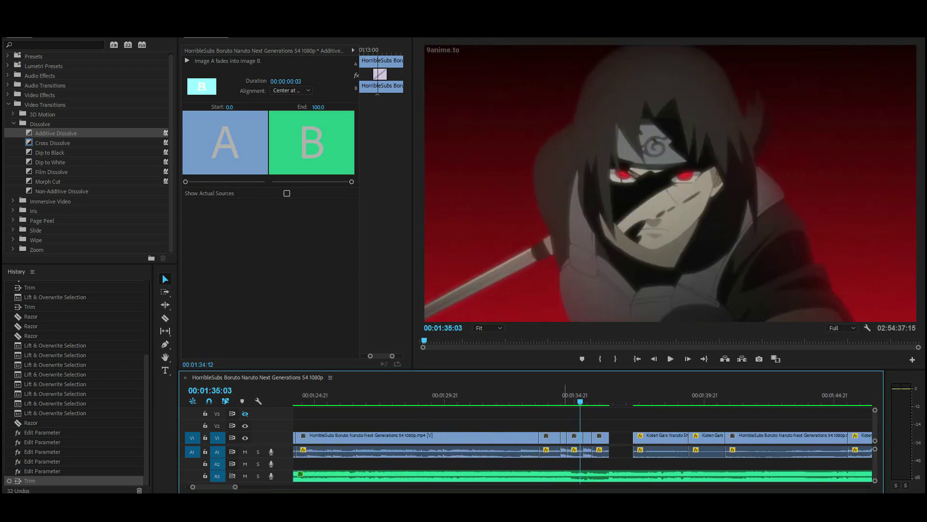
key("space")
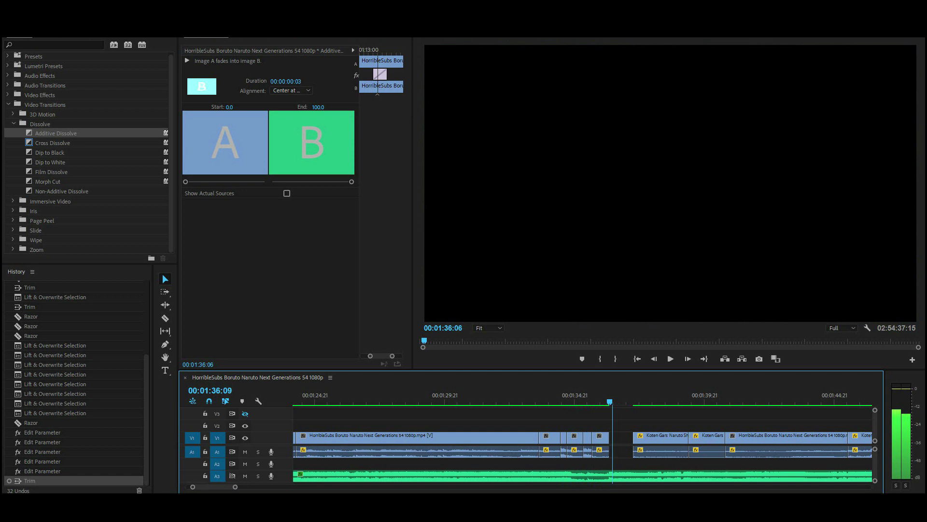
- Delete the unused episode footage beyond the music and move the remaining clip group closer to the edit
left_click_drag(235, 487, 324, 487)
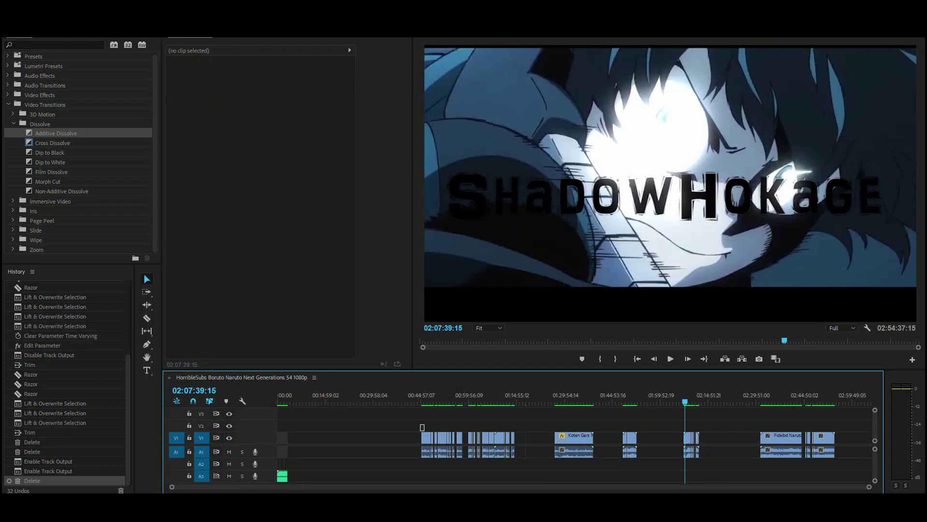
key("Delete")
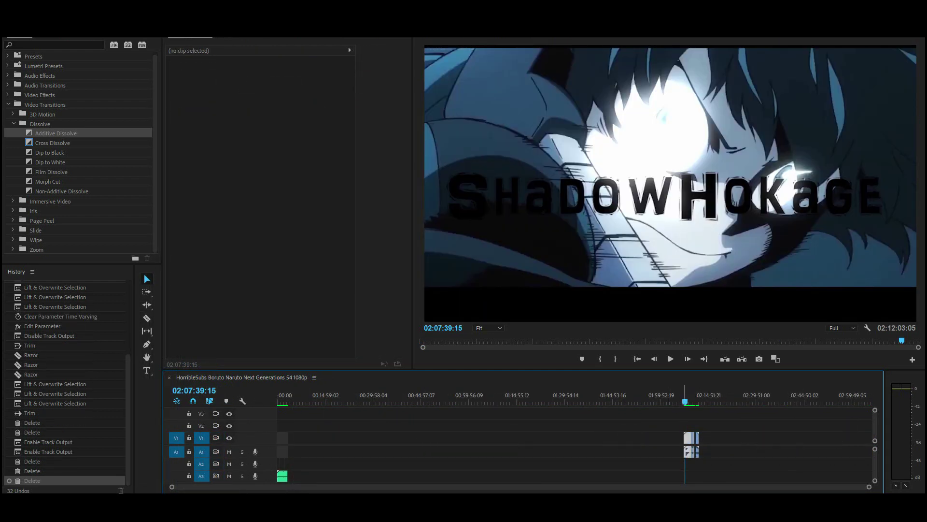
left_click_drag(690, 444, 340, 442)
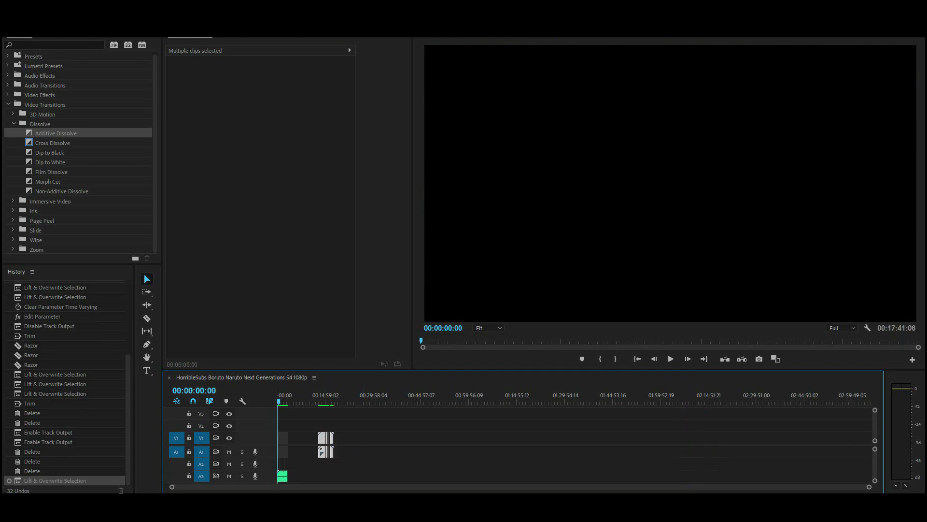
- Review the assembled edit up to the end of the music and the media in the project
left_click_drag(685, 487, 312, 487)
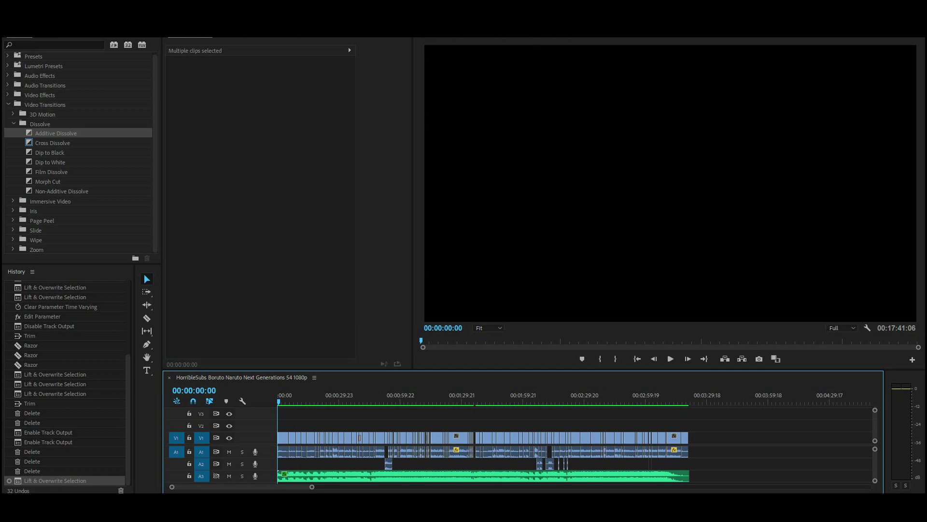
left_click_drag(312, 486, 349, 487)
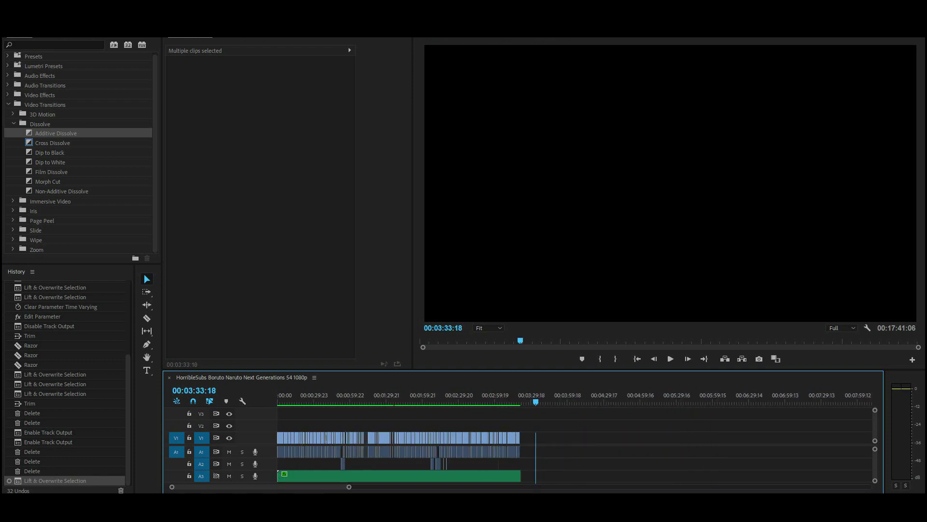
left_click(8, 104)
left_click(8, 58)
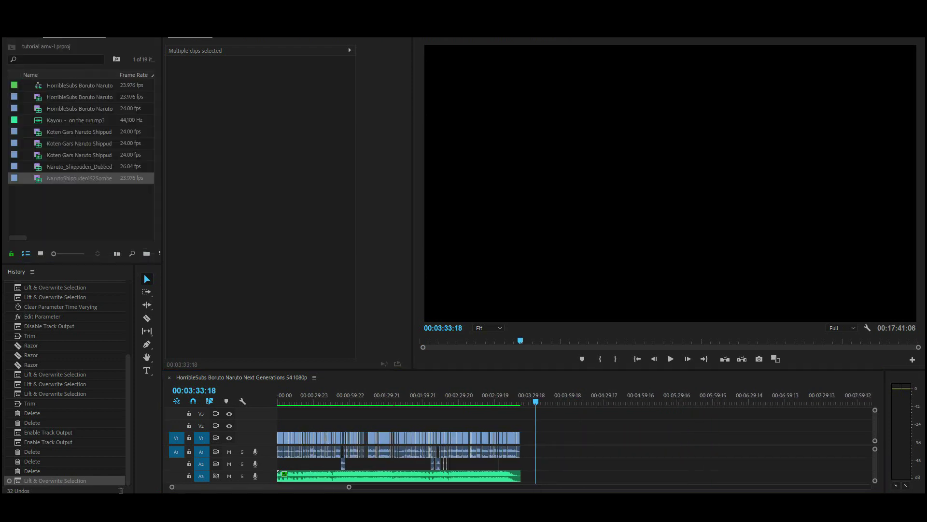
key("alt+f")
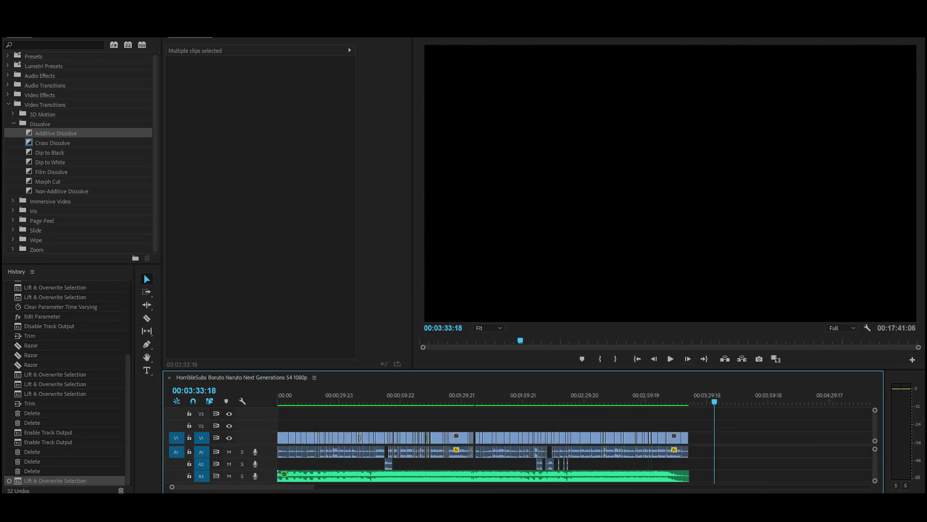
- Cut the adjustment layer over the last clip change at 00:03:18:03 and delete the part after the cut
left_click(571, 402)
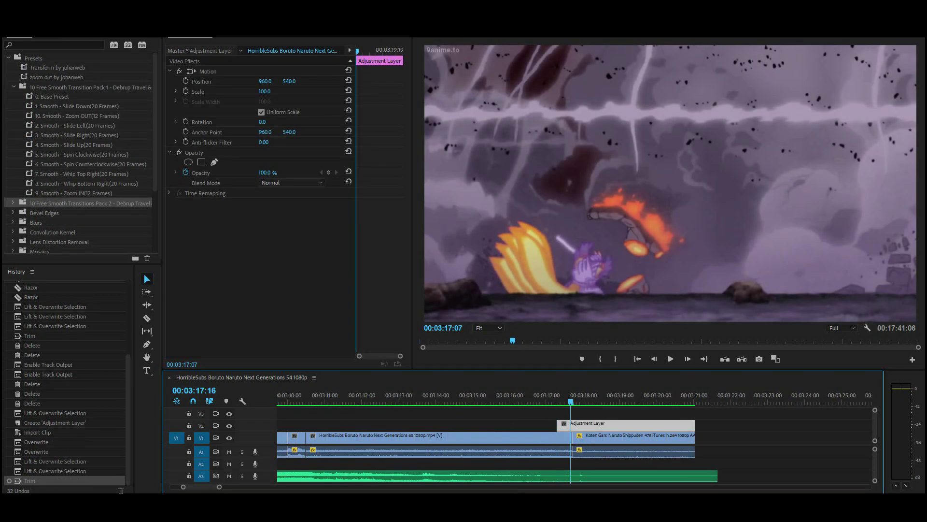
key("equal")
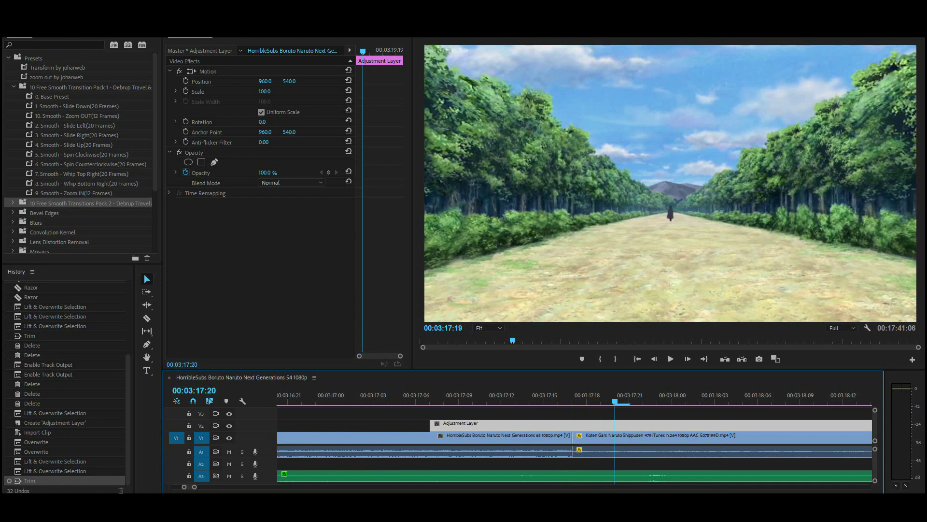
key("Right")
key("Right")
key("Right")
key("Right")
left_click(146, 318)
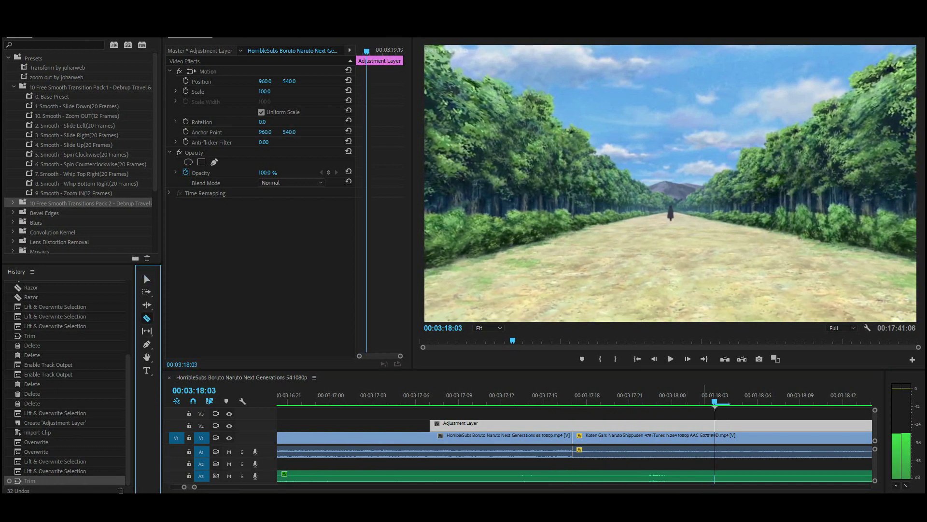
left_click(714, 425)
right_click(733, 426)
key("Delete")
- Cut the video clips below the adjustment layer at its start, 00:03:17:07, and its end, 00:03:18:03
key("Up")
key("Up")
key("space")
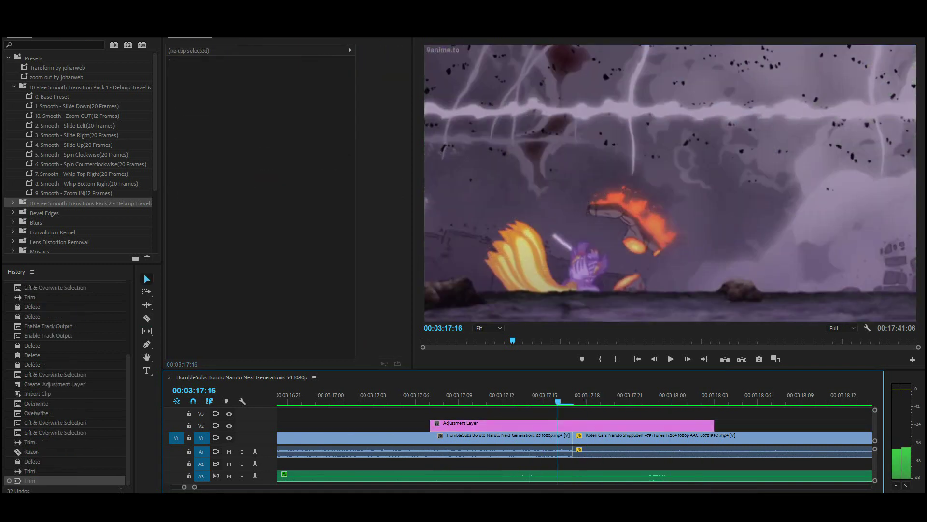
key("shift+Up")
left_click(147, 318)
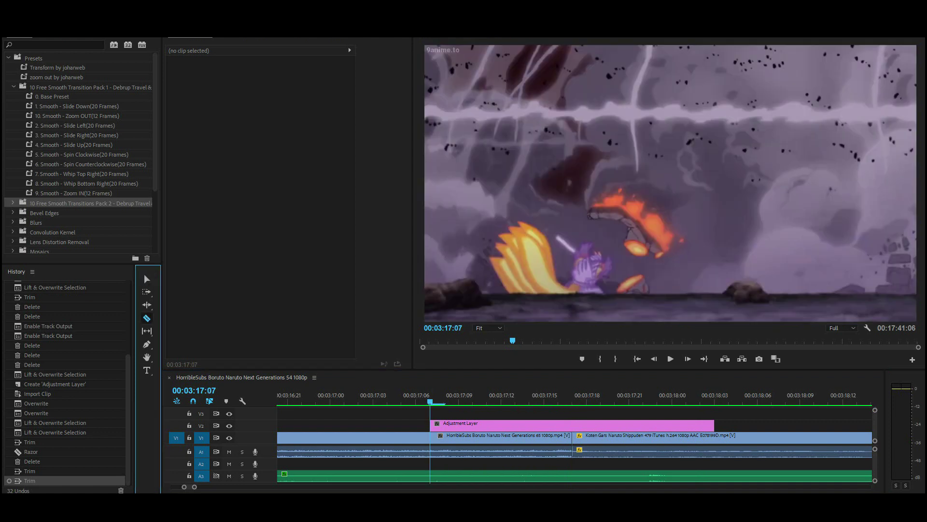
left_click(429, 438)
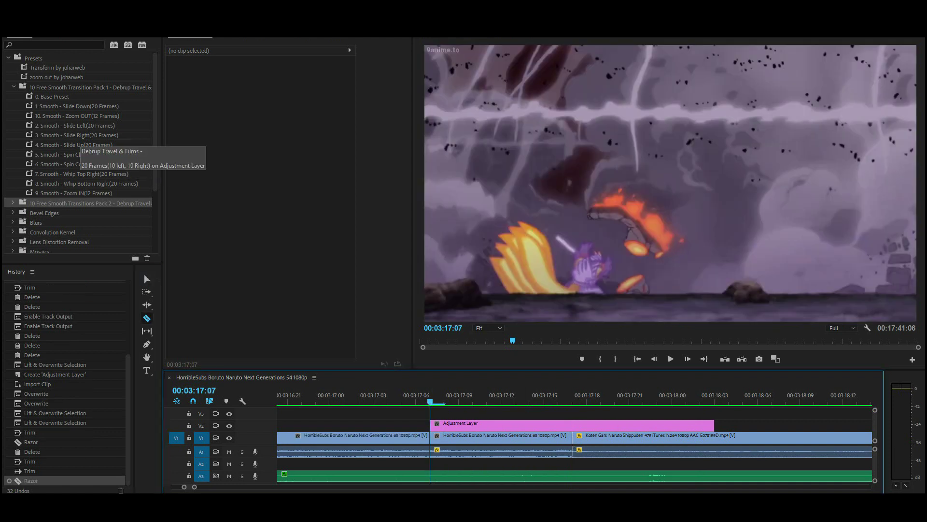
left_click(714, 438)
- Apply the 0. Base Preset to the two short clips beneath the adjustment layer
left_click(52, 97)
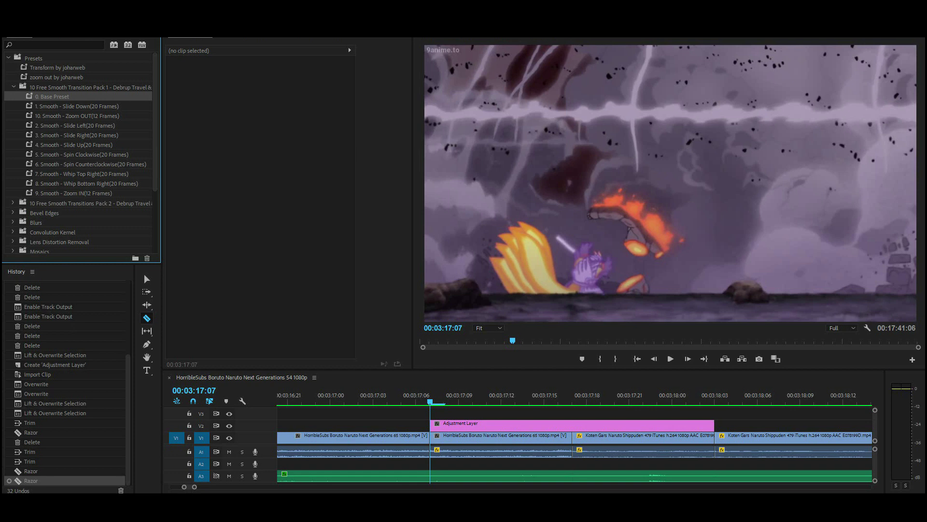
left_click_drag(51, 96, 501, 438)
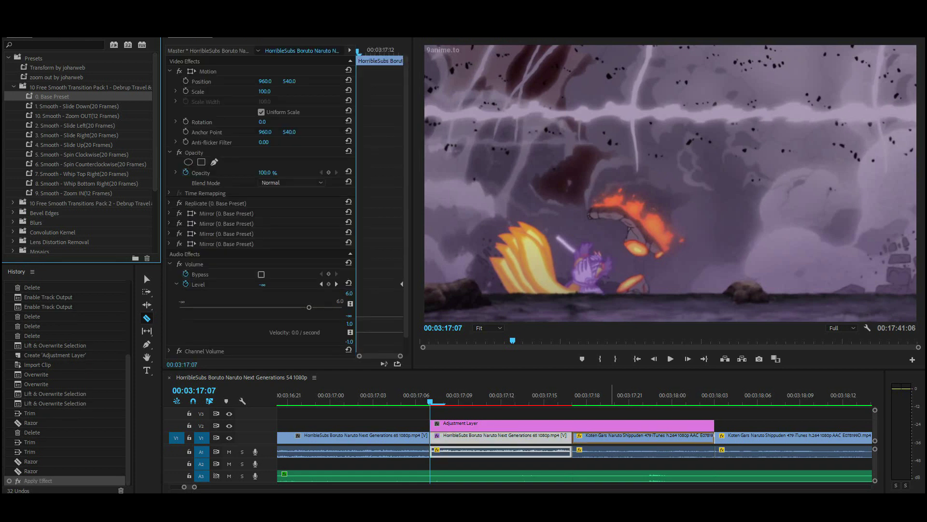
left_click_drag(51, 96, 642, 437)
- Apply the 2. Smooth - Slide Left(20 Frames) preset to the adjustment layer
left_click(75, 126)
left_click_drag(74, 126, 594, 425)
key("v")
key("minus")
key("minus")
key("minus")
key("minus")
key("minus")
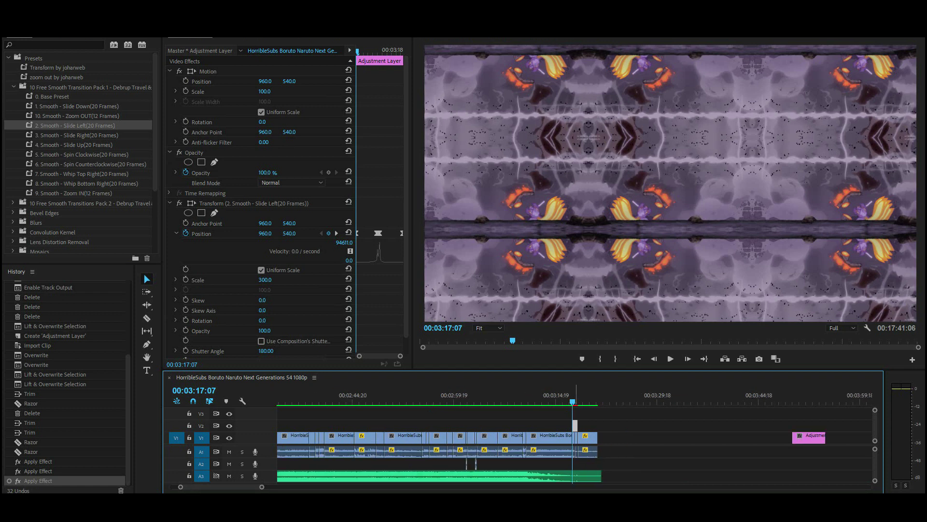
- Review the full timeline and play the section from 00:01:35:03 to the gap at 00:01:36:06
left_click_drag(221, 487, 306, 487)
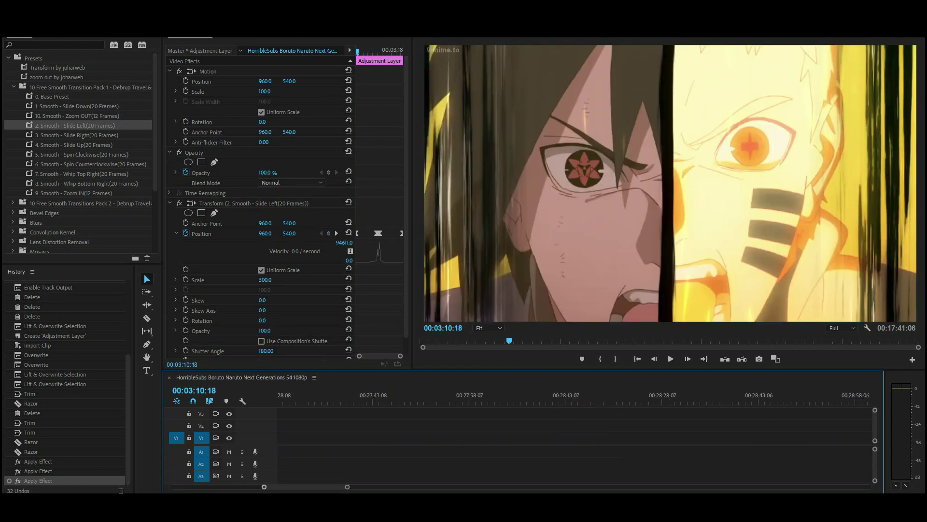
key("backslash")
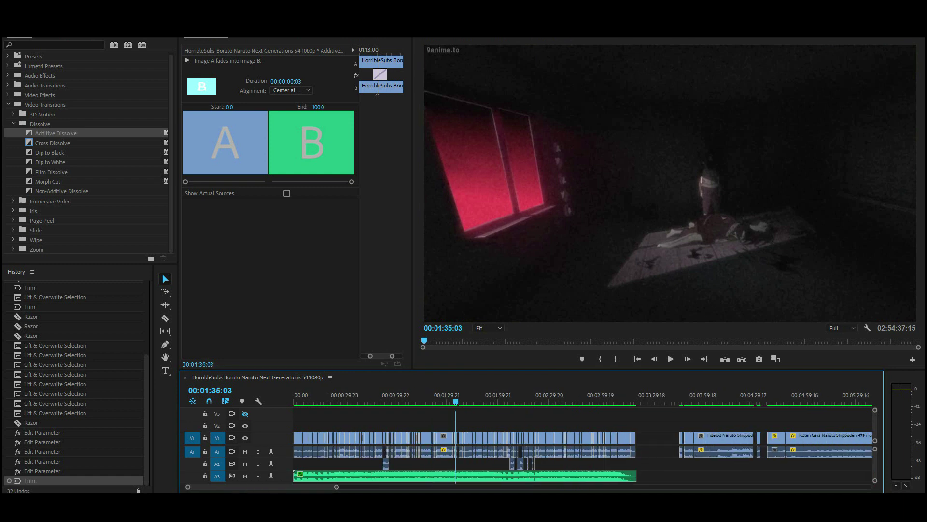
key("=")
mouse_move(580, 402)
left_mouse_down()
mouse_move(563, 401)
mouse_move(581, 402)
left_mouse_up()
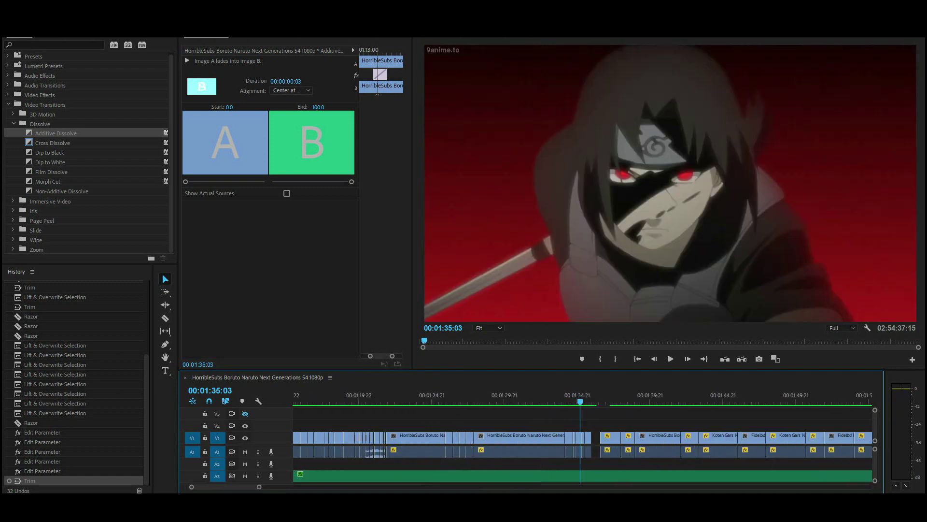
key("Up")
key("Up")
key("space")
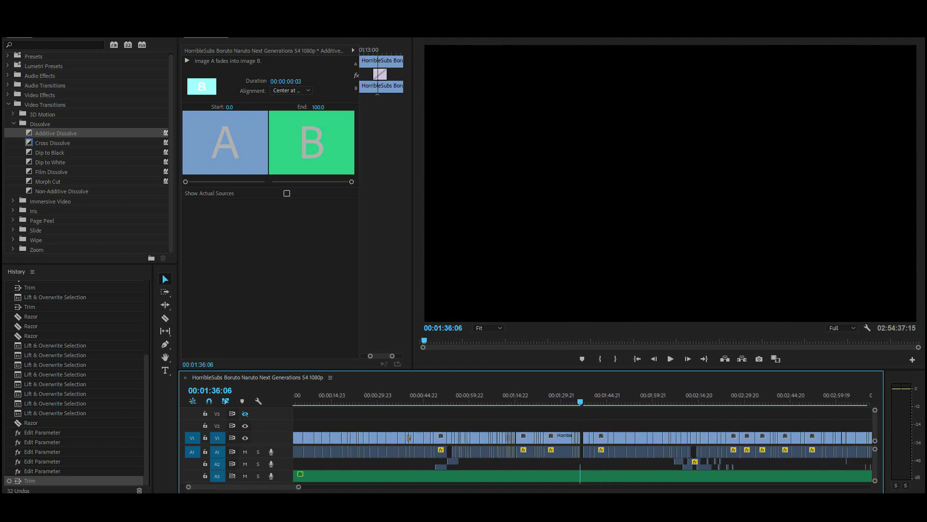
key("minus")
key("minus")
key("minus")
key("minus")
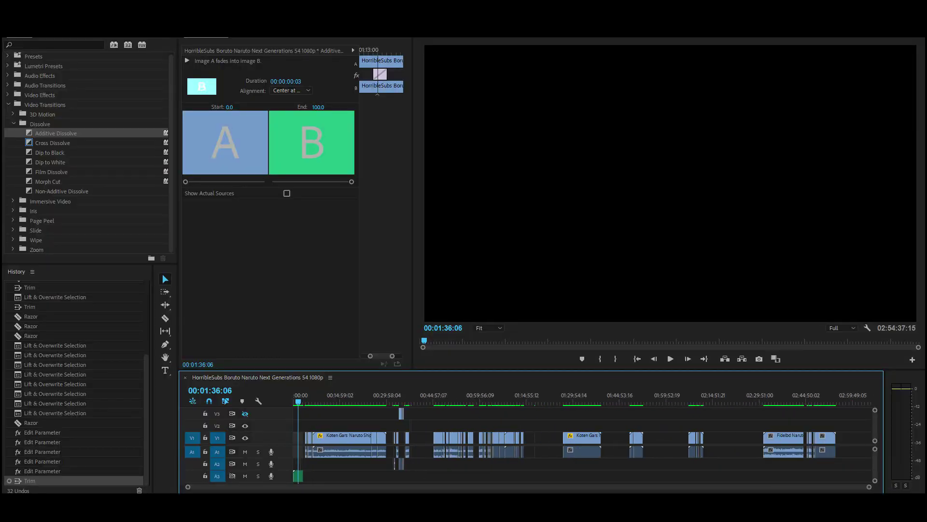
key("shift+1")
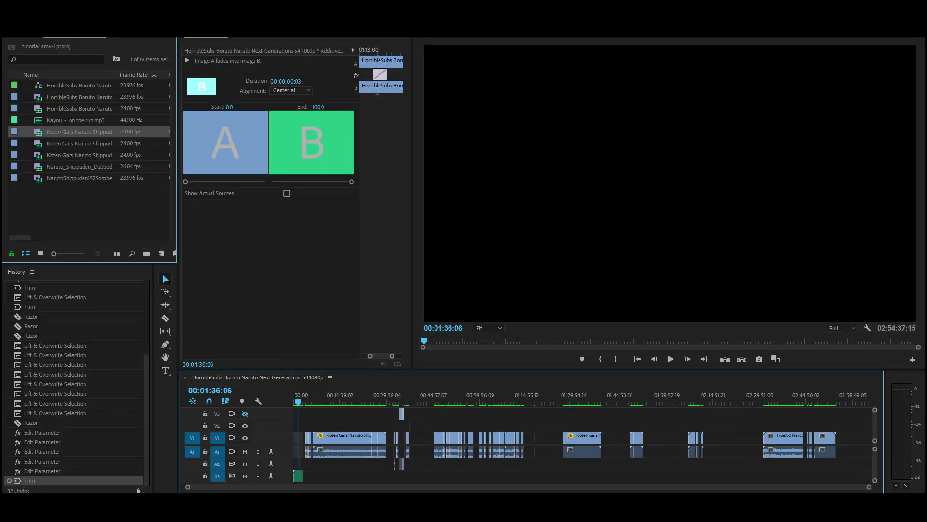
left_click_drag(178, 217, 333, 218)
left_click(92, 178)
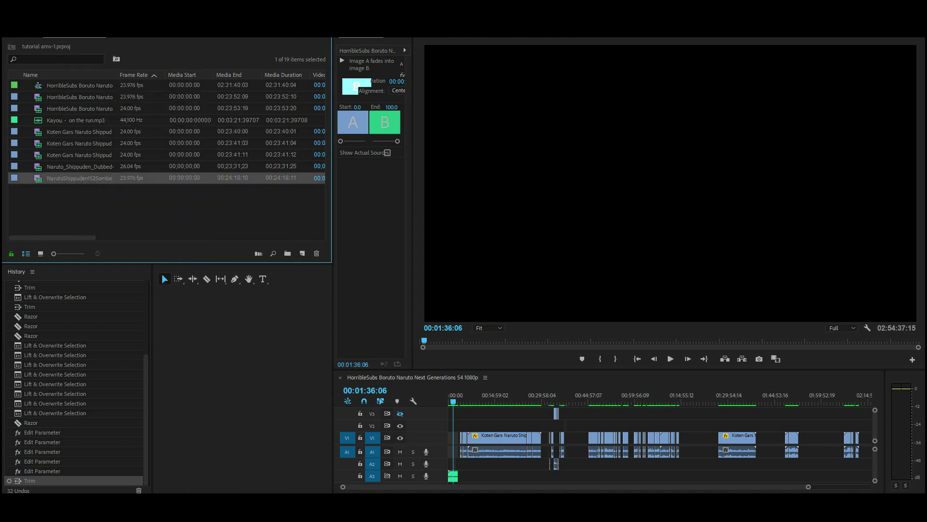
key("shift+7")
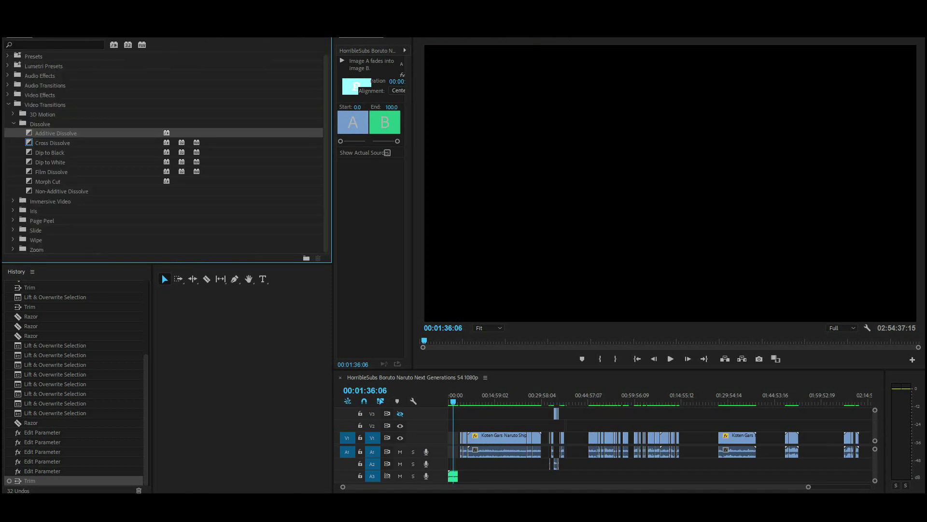
left_click_drag(331, 217, 160, 217)
left_click_drag(868, 486, 238, 486)
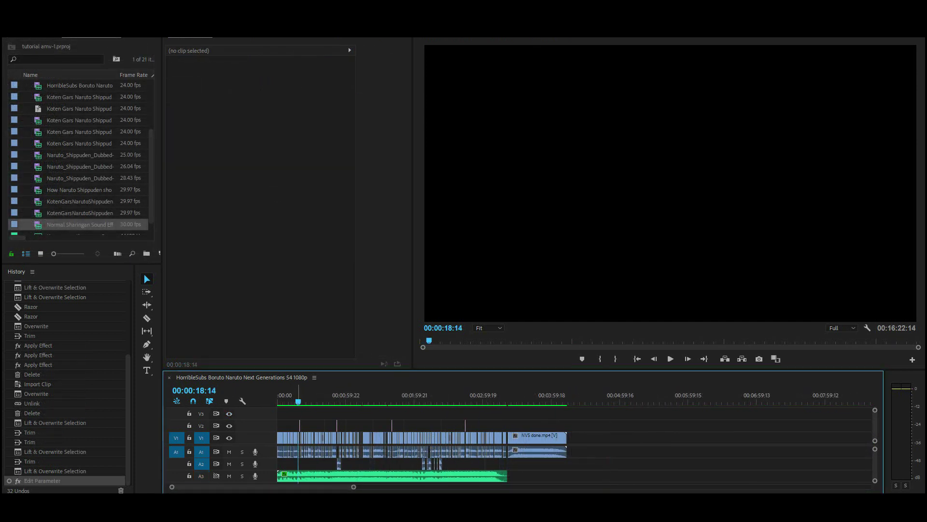
- Review the assembled edit, checking playback around 00:00:33:15 and the closing NVS done.mp4 clip after the end of the music
left_click_drag(354, 487, 261, 487)
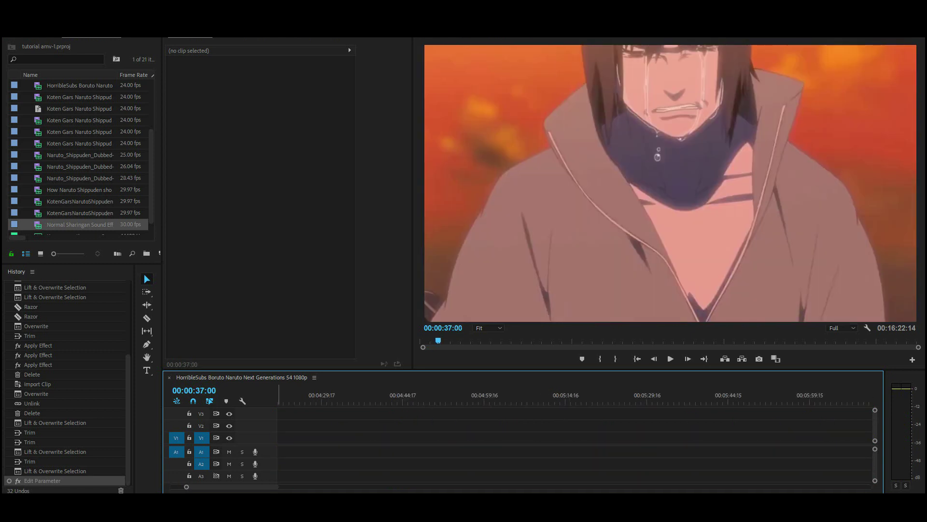
left_click(670, 359)
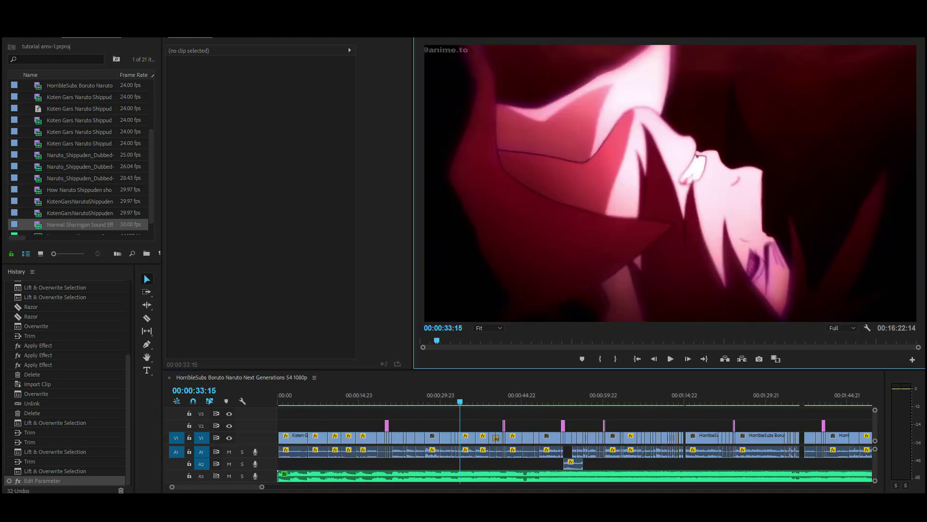
left_click_drag(262, 487, 338, 487)
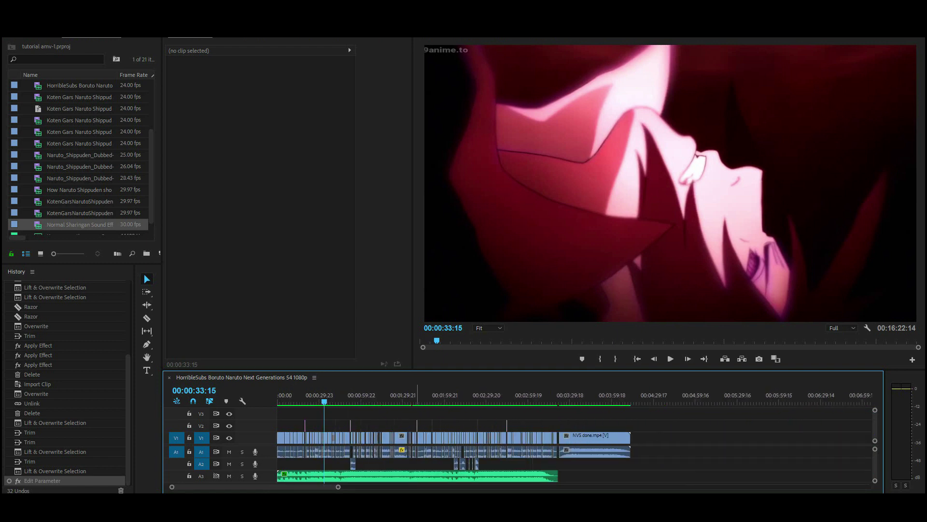
left_click(558, 399)
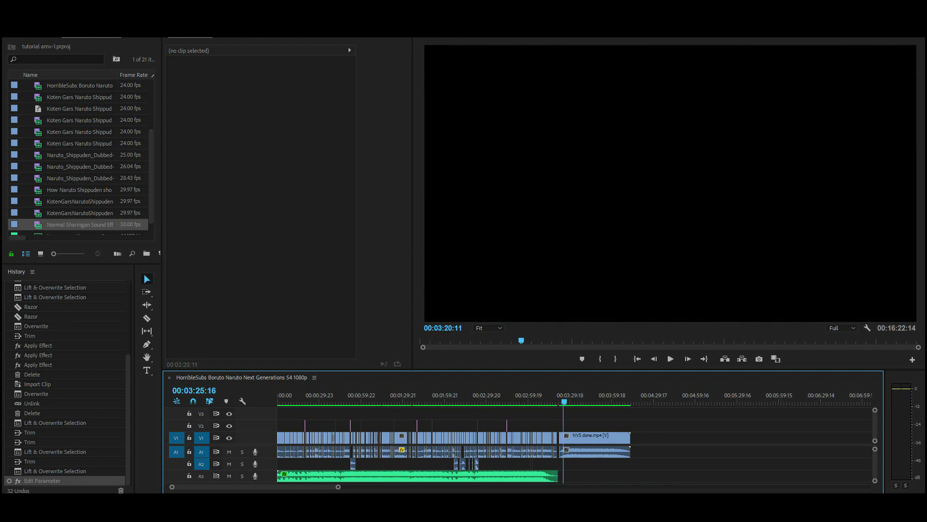
left_click_drag(563, 400, 571, 400)
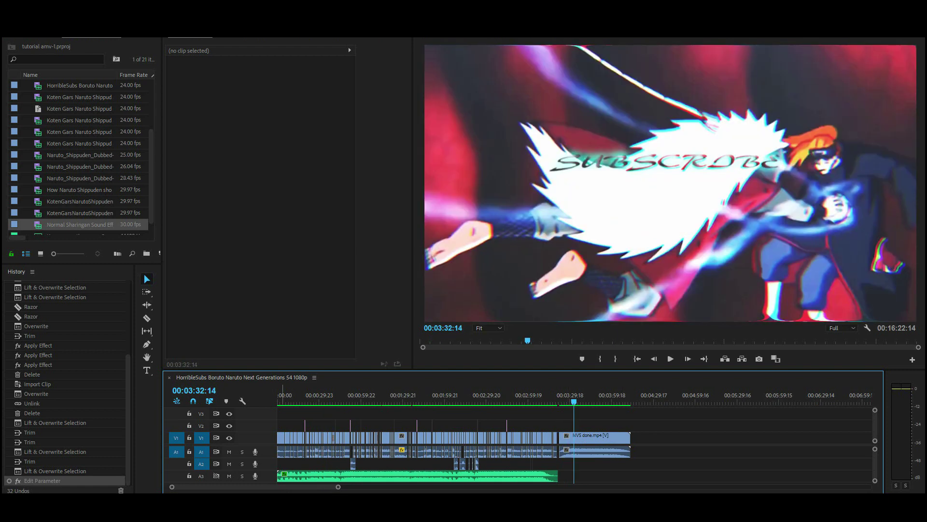
- Place an adjustment layer on video track V3 at 00:00:34:15 and select it
left_click(304, 399)
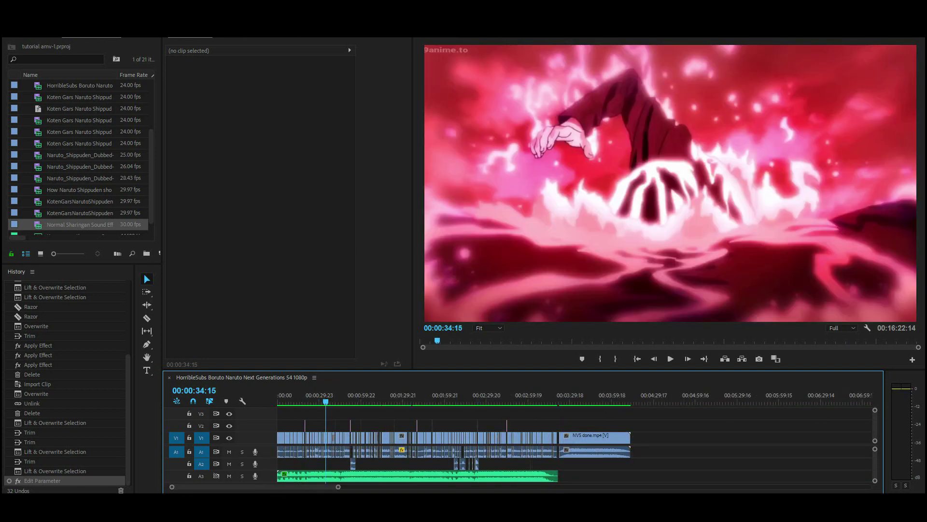
left_click(77, 109)
scroll(77, 108, "up", 3)
left_click_drag(68, 85, 326, 414)
left_click(326, 413)
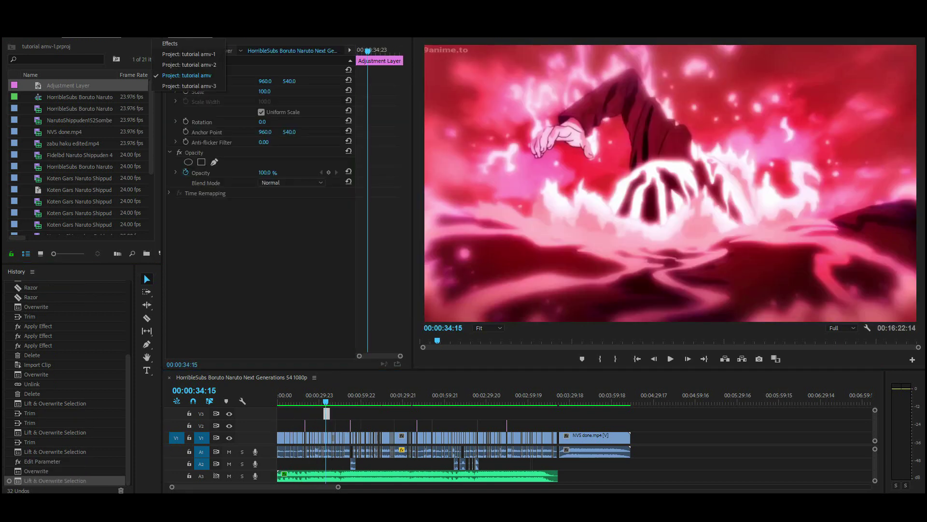
- Apply Gaussian Blur to the V3 adjustment layer and add three rectangular masks to the effect
left_click(170, 43)
left_click_drag(51, 164, 327, 414)
left_click(201, 213)
left_click(202, 213)
left_click(201, 213)
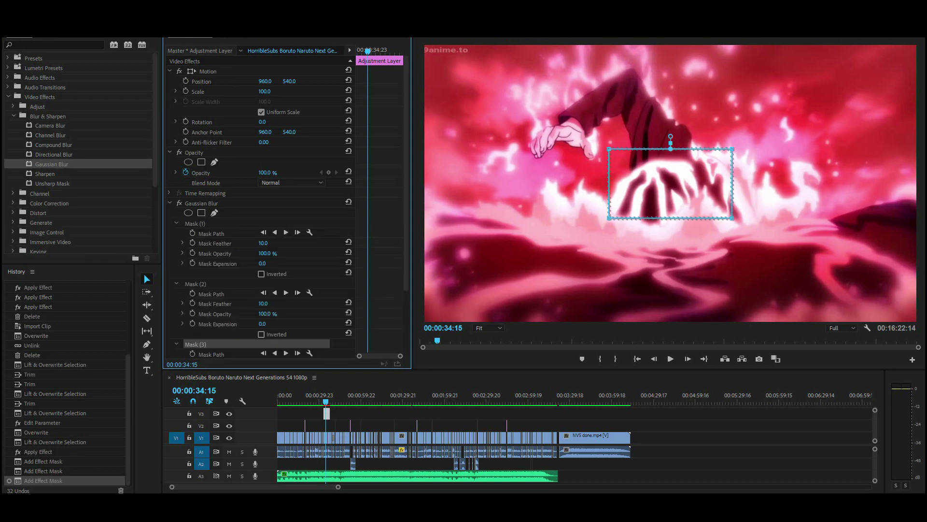
- Remove Mask (2) and Mask (3) from the Gaussian Blur effect, keeping only Mask (1)
left_click(196, 284)
left_click(23, 20)
left_click(40, 119)
left_click(196, 284)
left_click(22, 20)
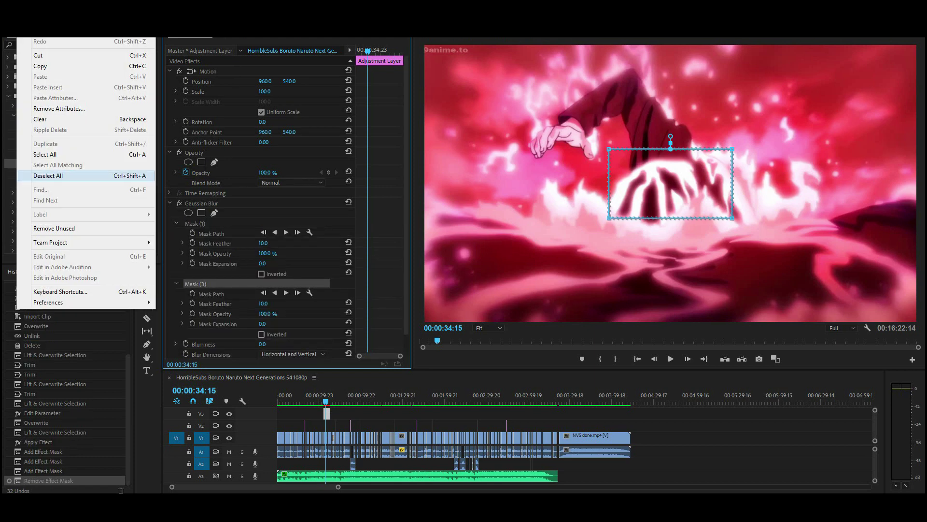
left_click(40, 119)
- Reshape Mask (1) of the Gaussian Blur into a thin, full-width strip along the upper edge of the video frame
left_click(195, 223)
left_click_drag(671, 184, 669, 90)
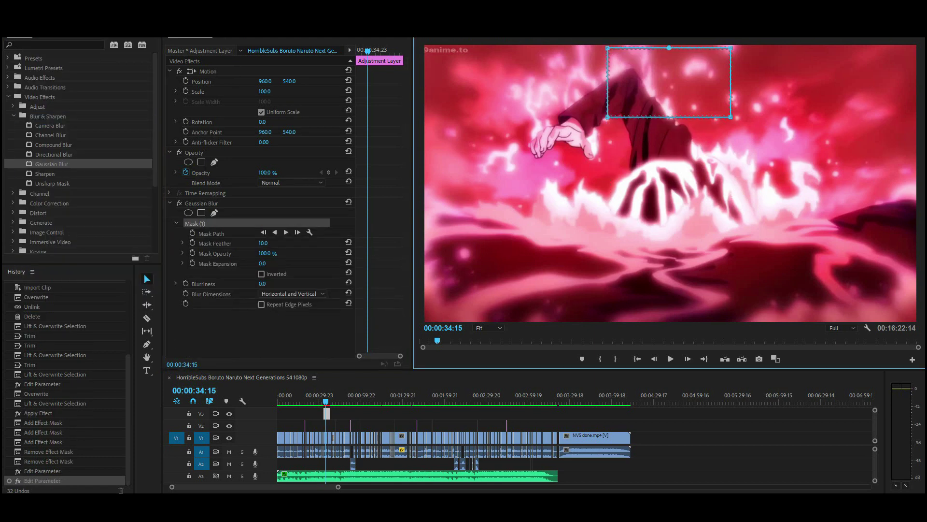
left_click_drag(607, 117, 421, 89)
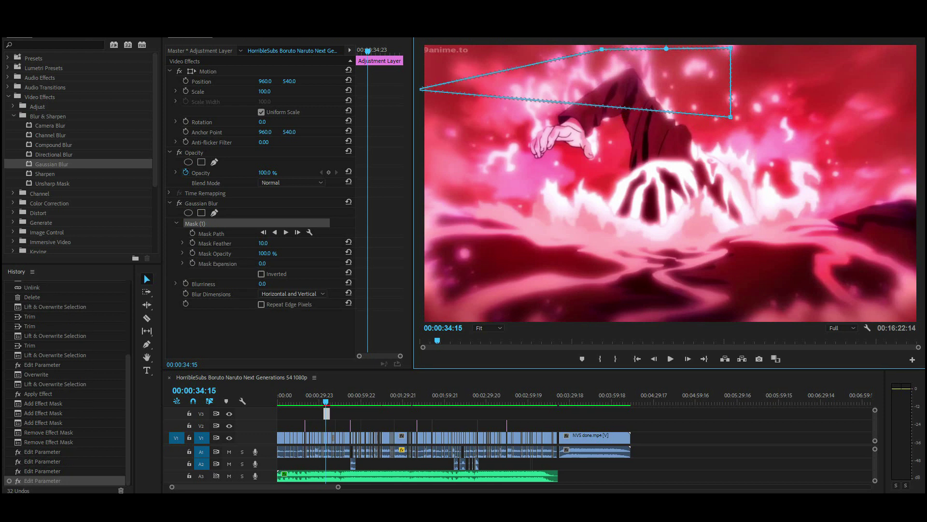
left_click(488, 328)
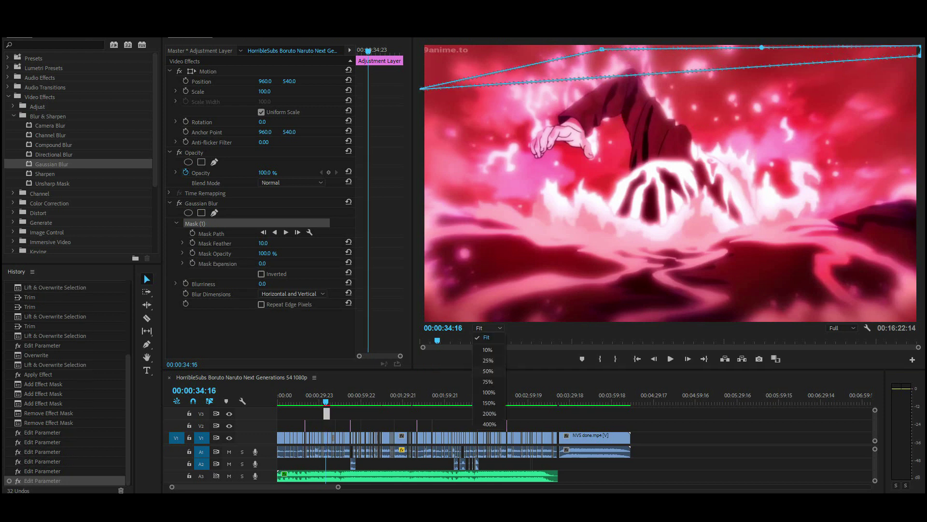
left_click(488, 373)
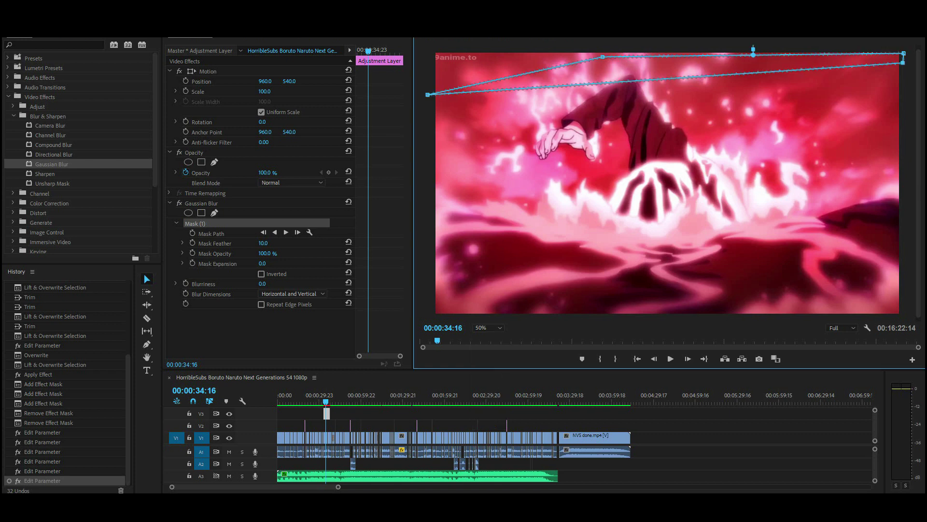
left_click_drag(603, 57, 437, 46)
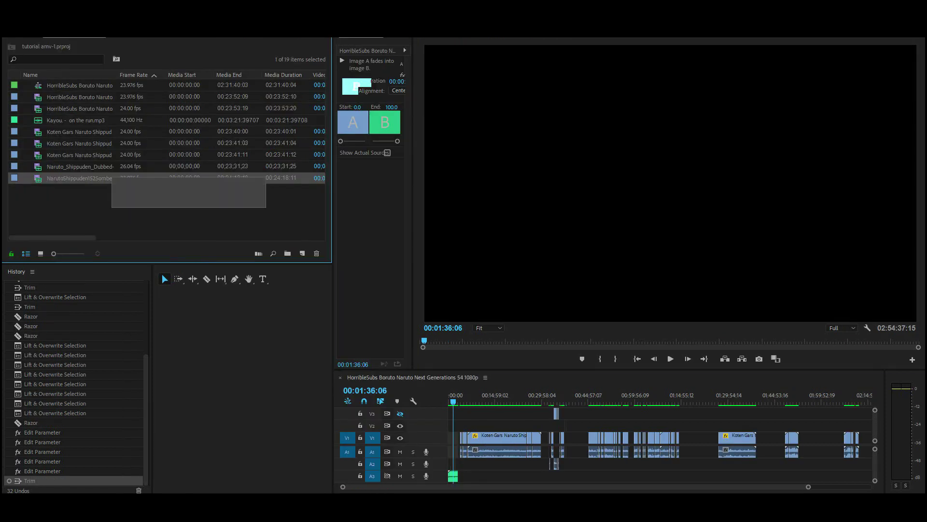
key("shift+7")
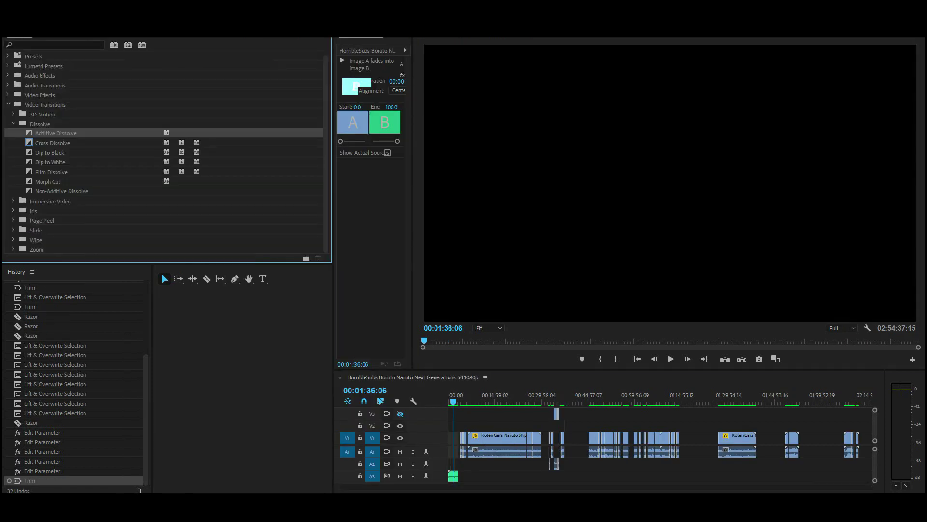
left_click_drag(334, 309, 161, 309)
left_click_drag(868, 487, 322, 487)
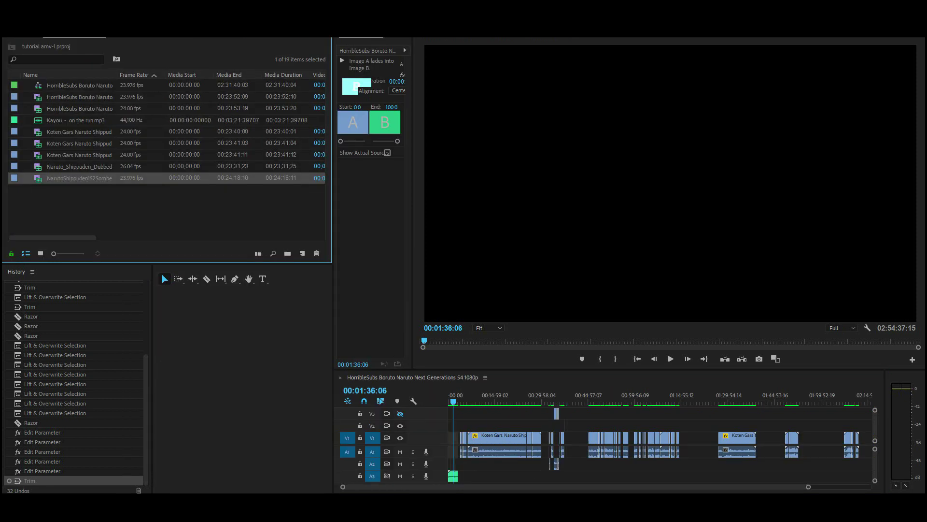
key("shift+7")
left_click_drag(331, 144, 159, 145)
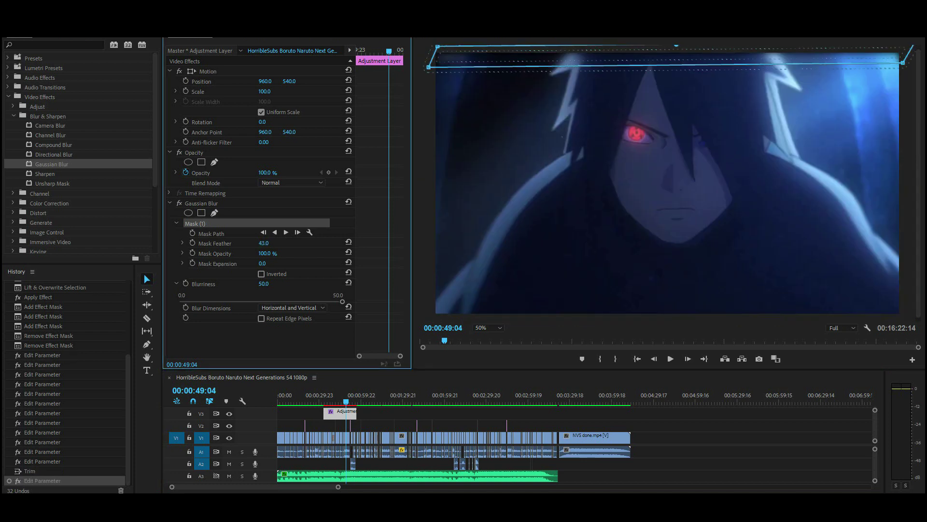
- Extend the blurred adjustment layer on V3 to cover the whole edit, from the sequence start to the end of the music
key("ctrl+z")
left_click(170, 203)
left_click(386, 416)
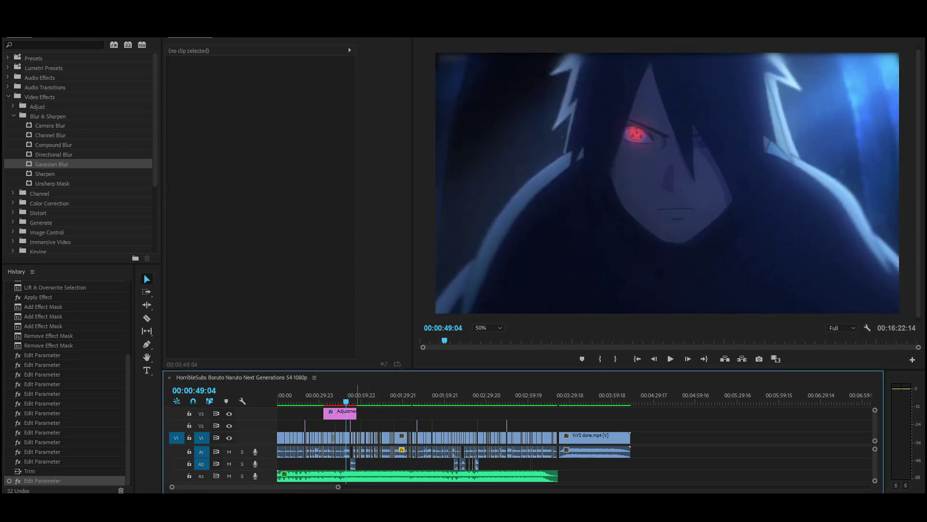
left_click_drag(358, 410, 559, 413)
key("minus")
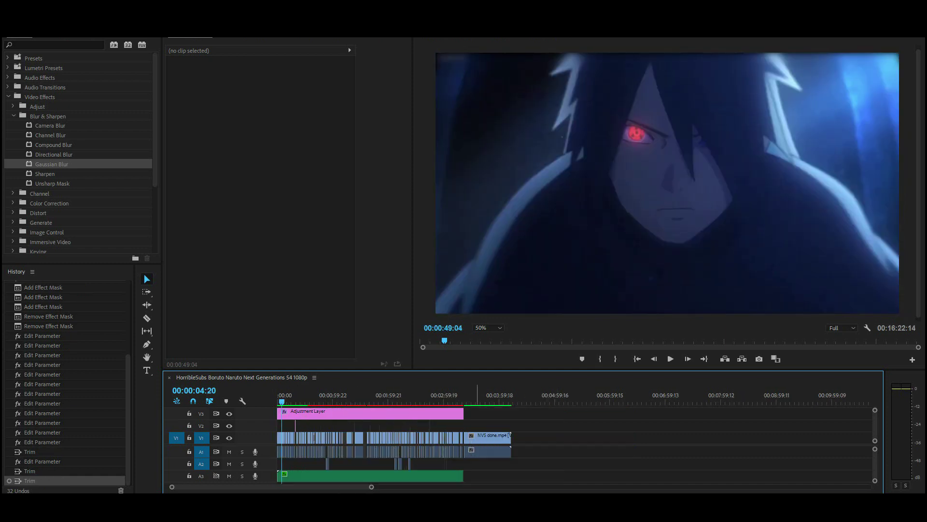
- Duplicate the adjustment layer's Gaussian Blur mask by copying it and pasting it into the same effect
left_click_drag(285, 401, 297, 402)
key("minus")
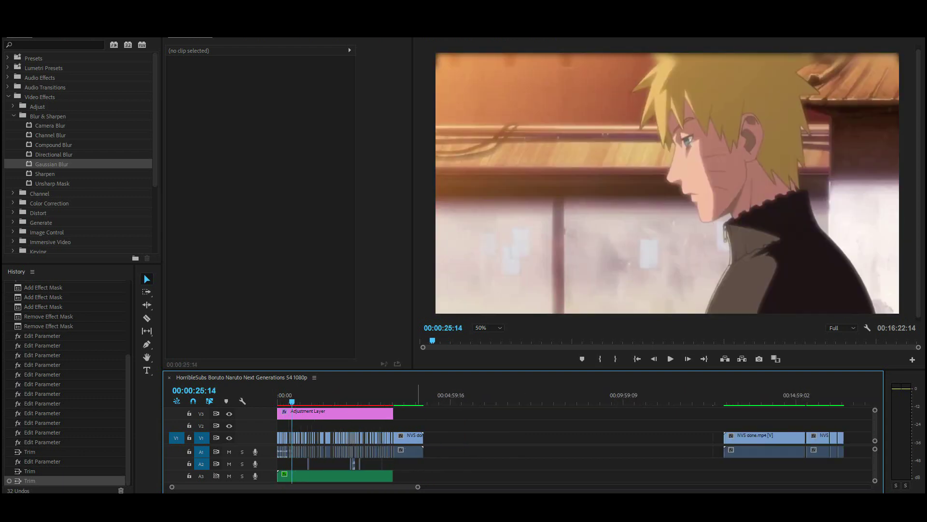
left_click_drag(418, 487, 283, 487)
left_click(319, 413)
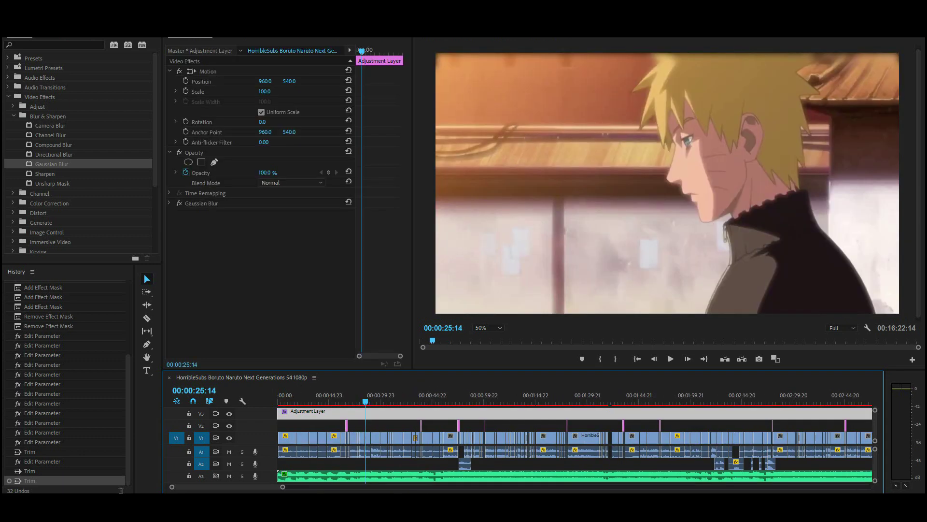
left_click(202, 204)
left_click(169, 202)
left_click(195, 223)
left_click(23, 21)
left_click(41, 66)
left_click(23, 20)
left_click(40, 76)
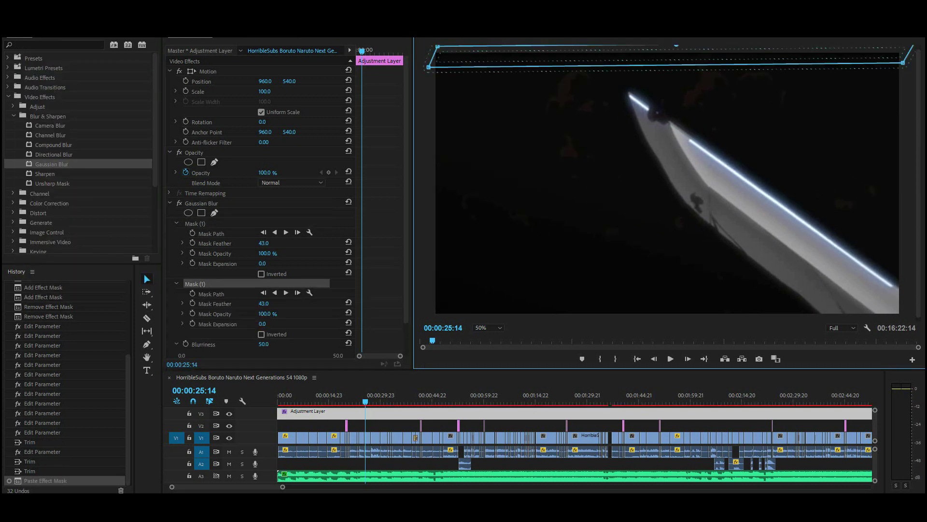
- Move the pasted mask to the lower edge of the video frame and collapse the Gaussian Blur settings
left_click_drag(671, 56, 693, 308)
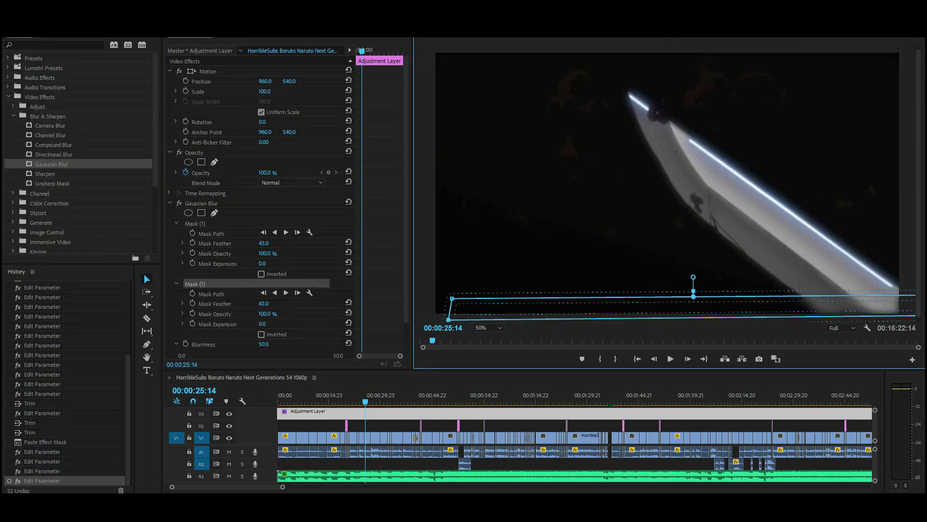
left_click(196, 223)
left_click(170, 203)
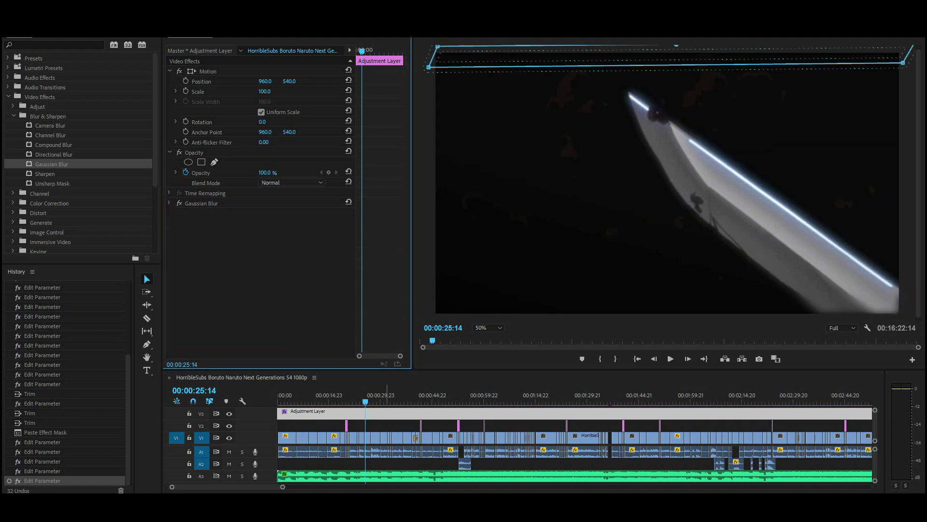
- Save the project and deselect the adjustment layer
key("minus")
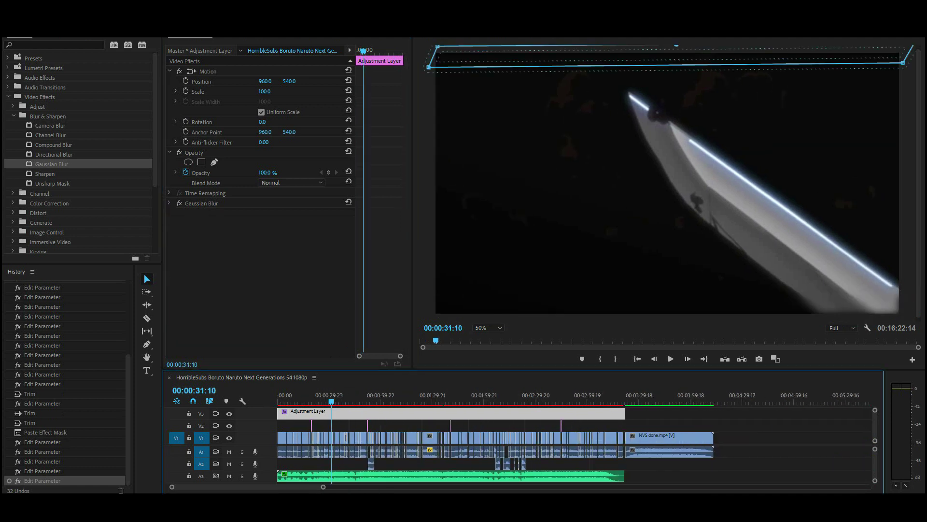
key("ctrl+s")
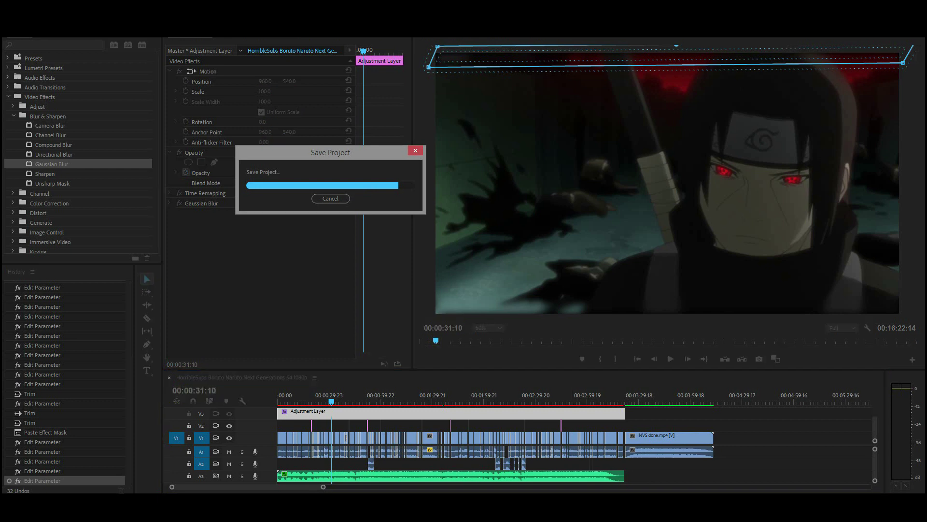
left_click(628, 425)
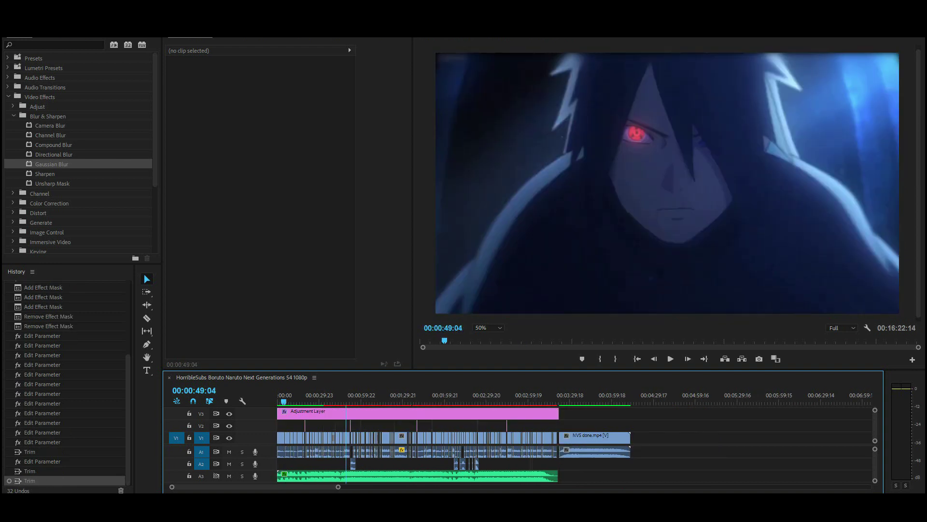
key("minus")
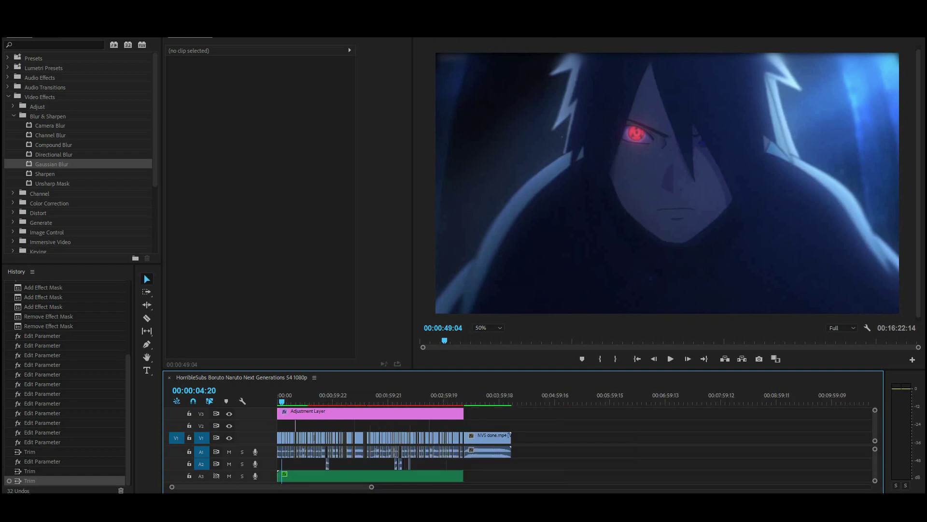
left_click_drag(292, 400, 302, 401)
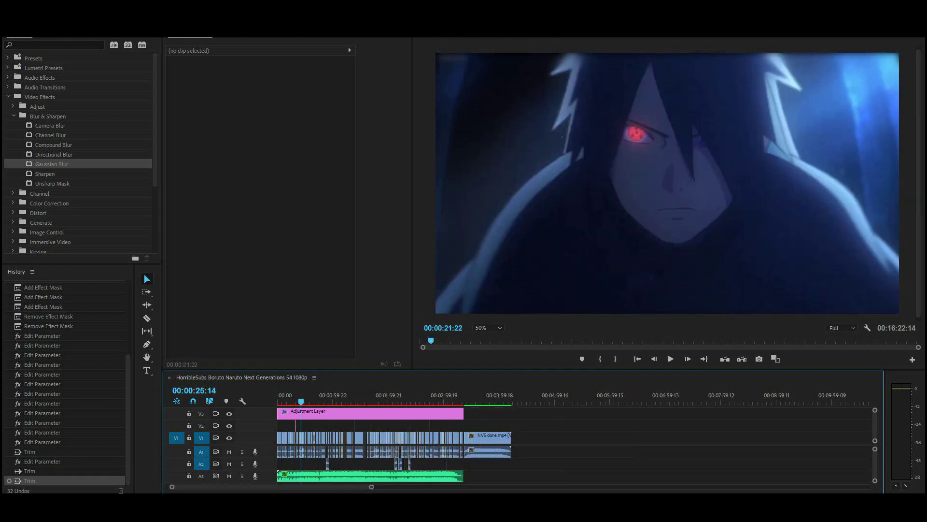
key("minus")
key("equal")
key("equal")
key("equal")
key("equal")
key("equal")
key("equal")
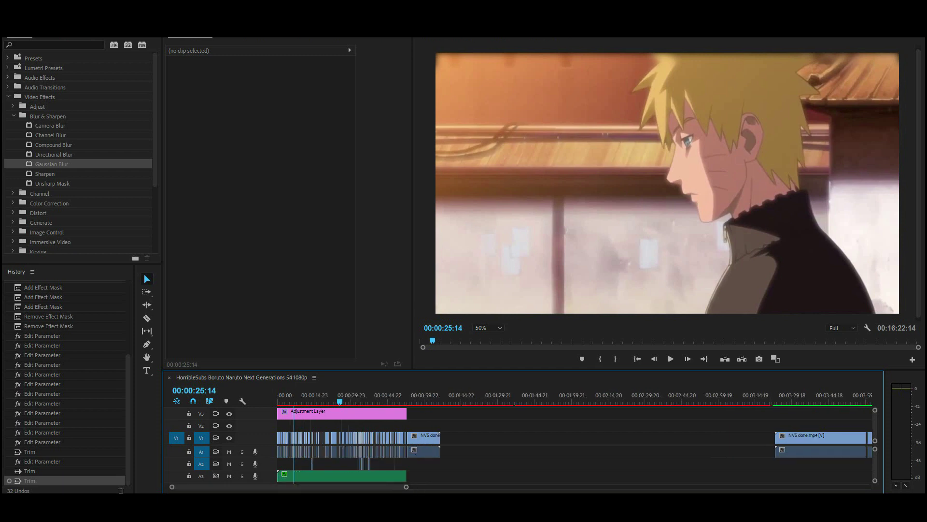
- Paste the copied Gaussian Blur mask onto the V3 adjustment layer's effect, move it to the frame's lower edge, and select the upper mask
left_click(386, 414)
key("ctrl+v")
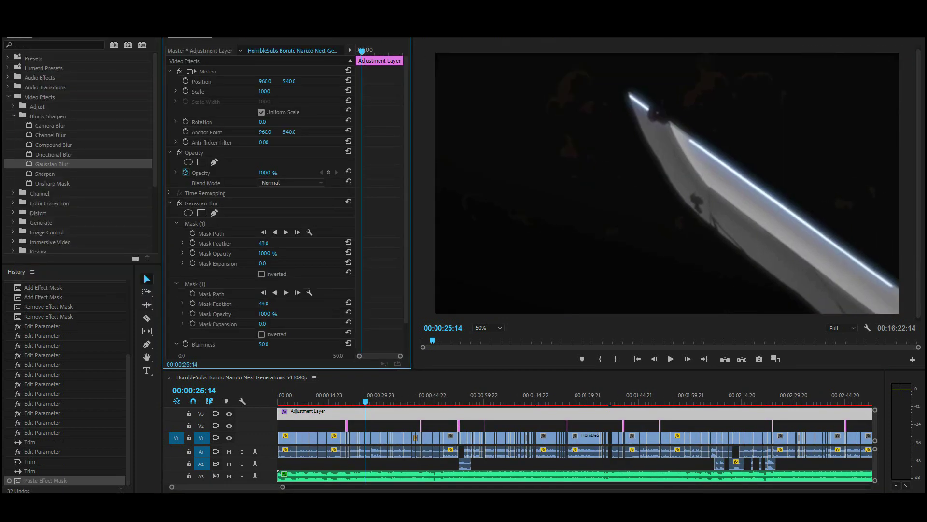
left_click_drag(672, 57, 694, 309)
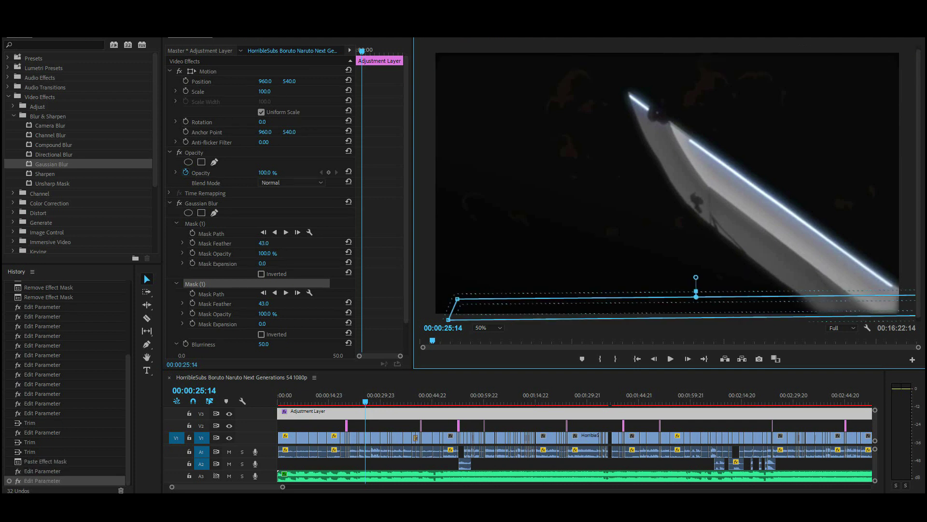
left_click(195, 223)
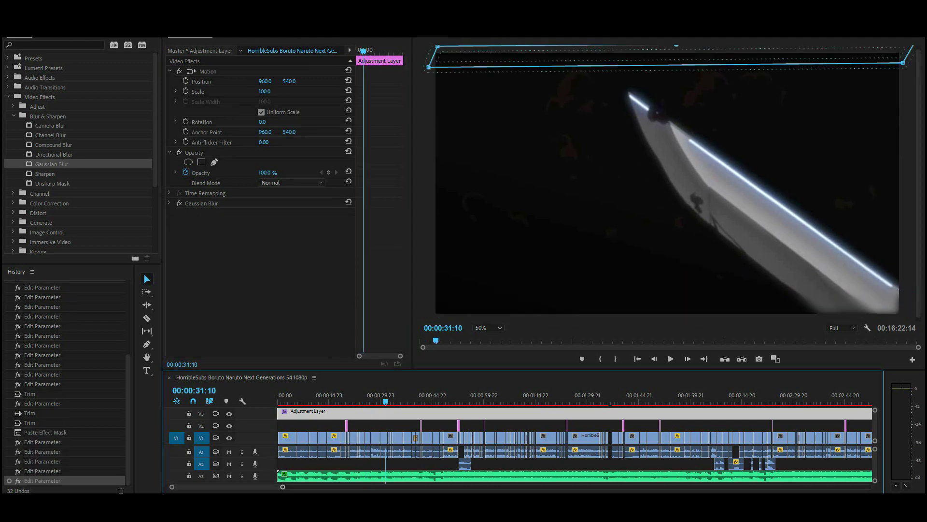
- Save the project and clear the timeline selection
key("minus")
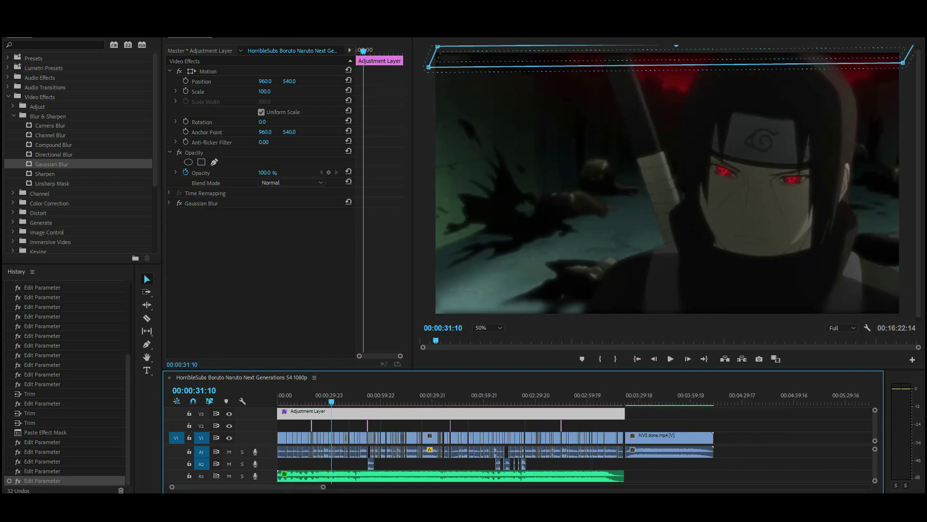
key("ctrl+s")
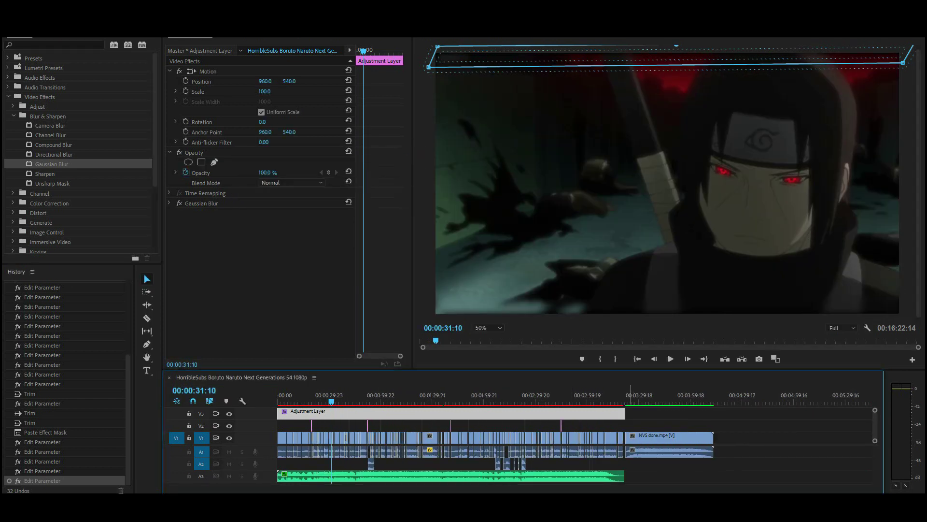
key("ctrl+shift+a")
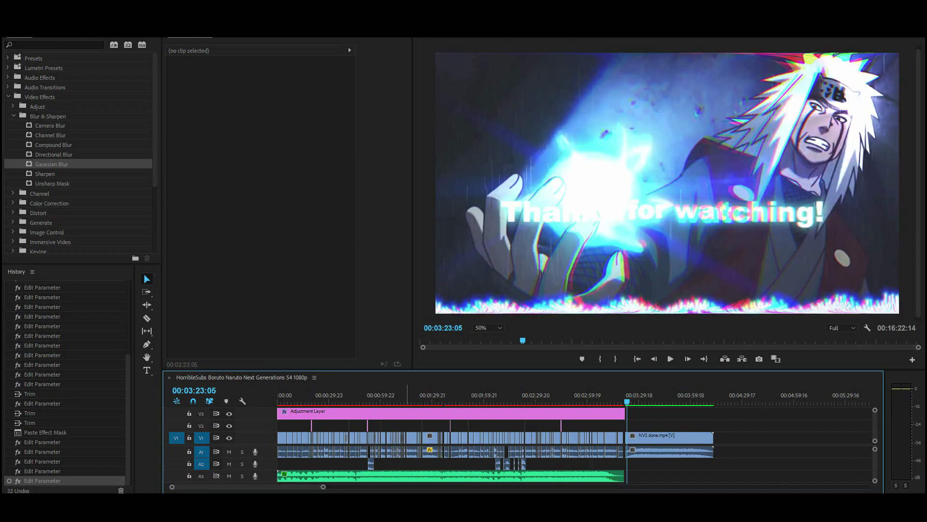